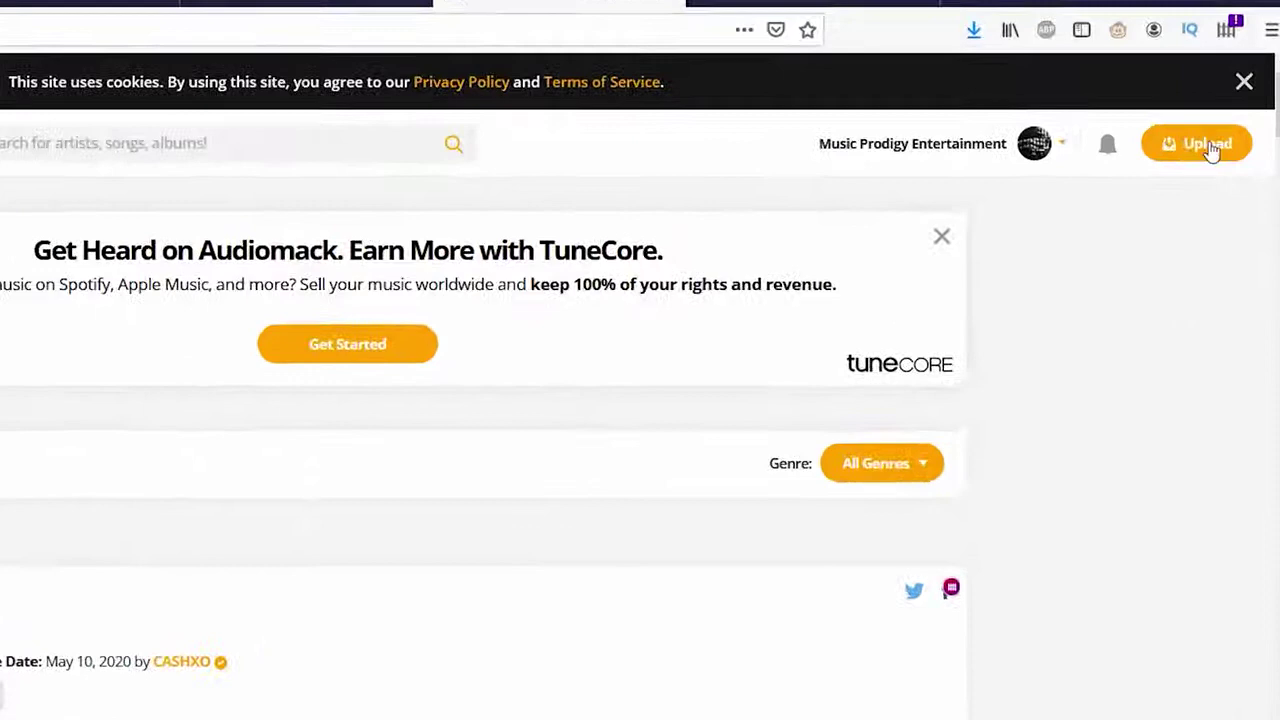
- Start a new Audiomack upload with the orange Upload button in the header
click(1210, 146)
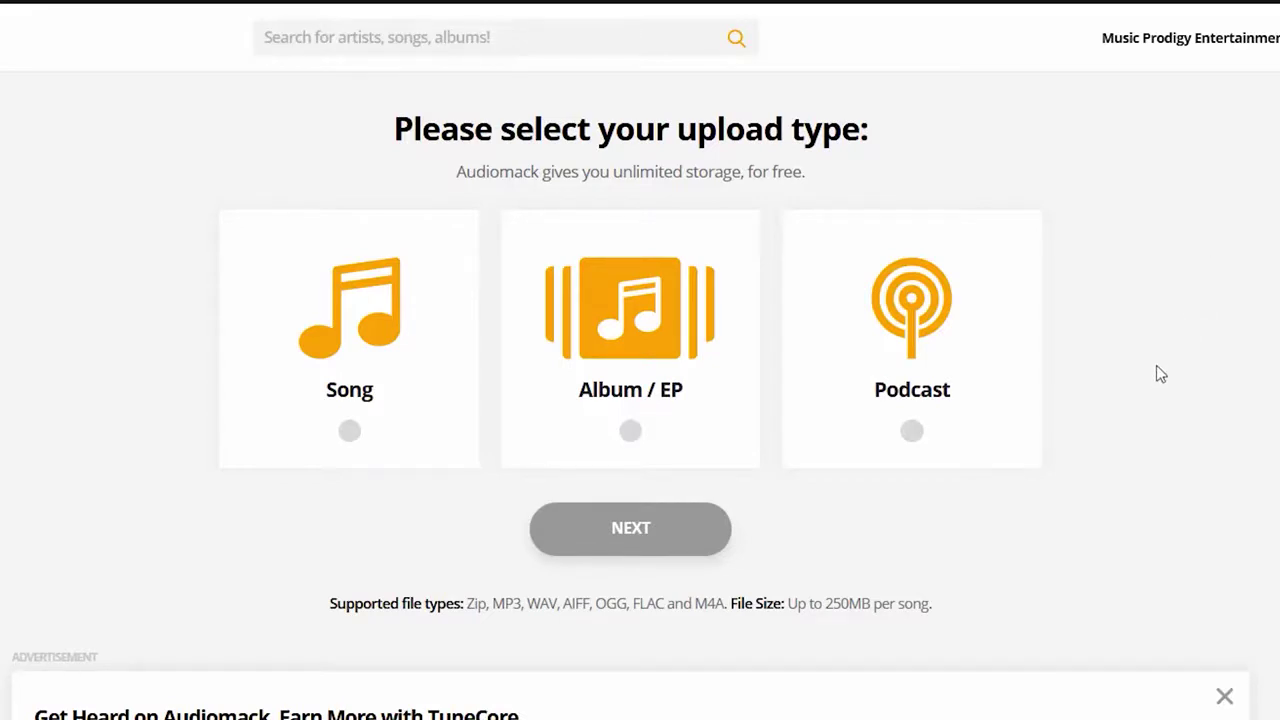
- Choose Song as the upload type and upload the audio file Ave-O - Dear Summer
click(393, 314)
click(645, 540)
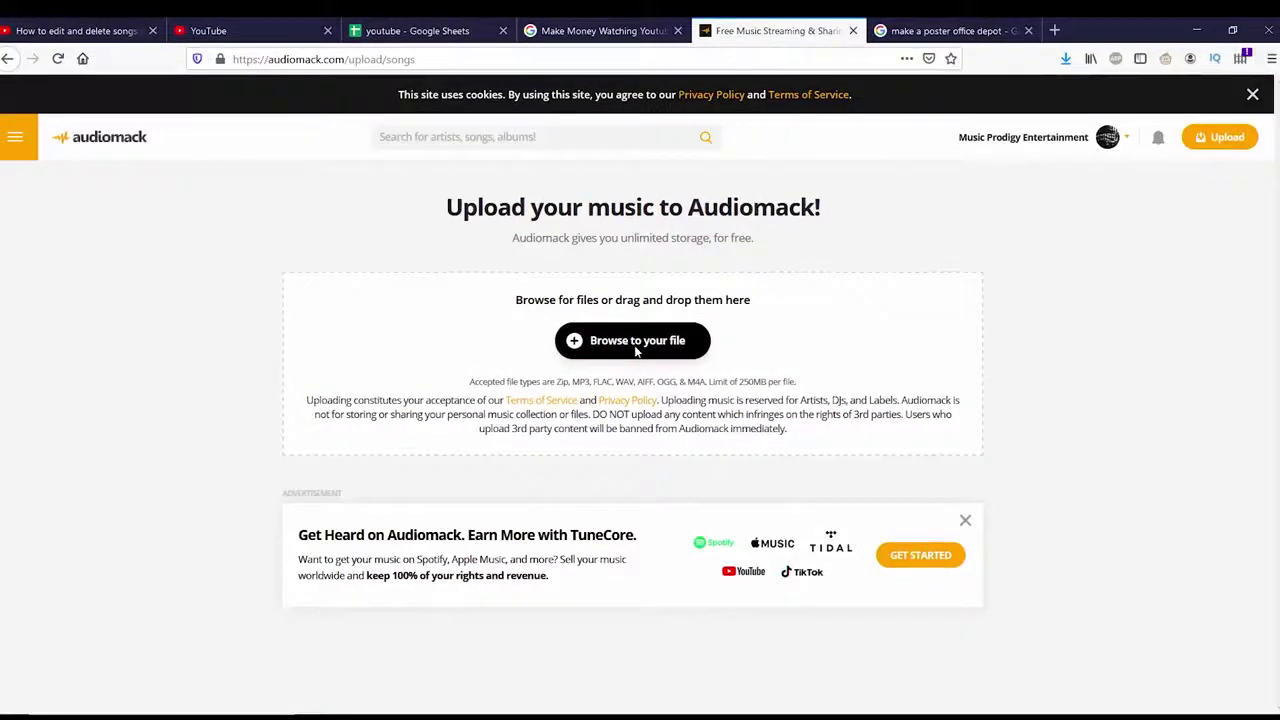
click(636, 345)
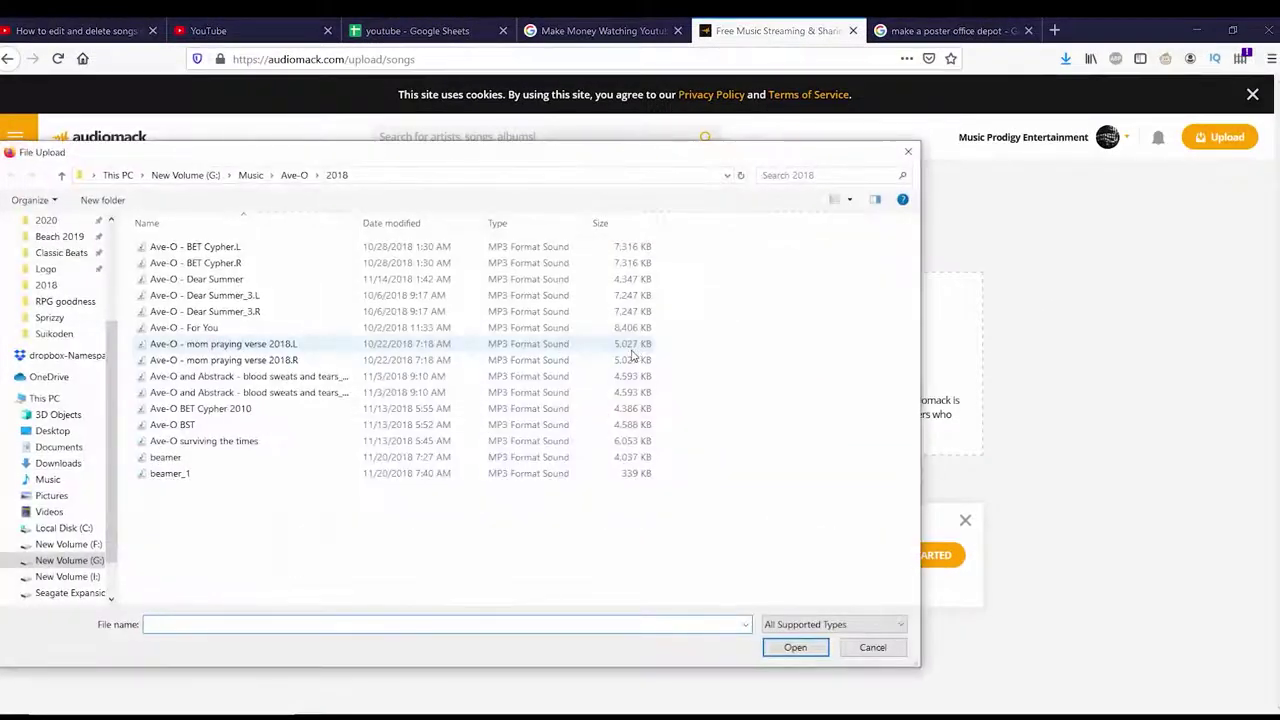
click(217, 280)
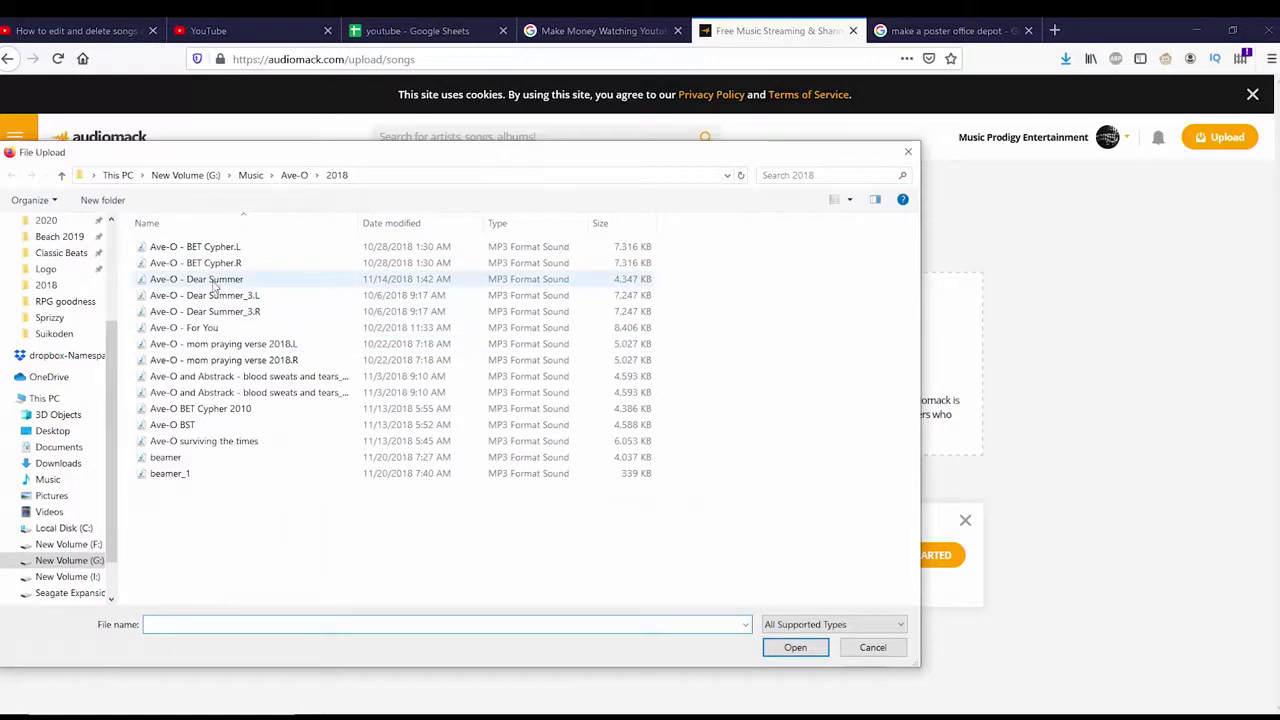
double_click(213, 283)
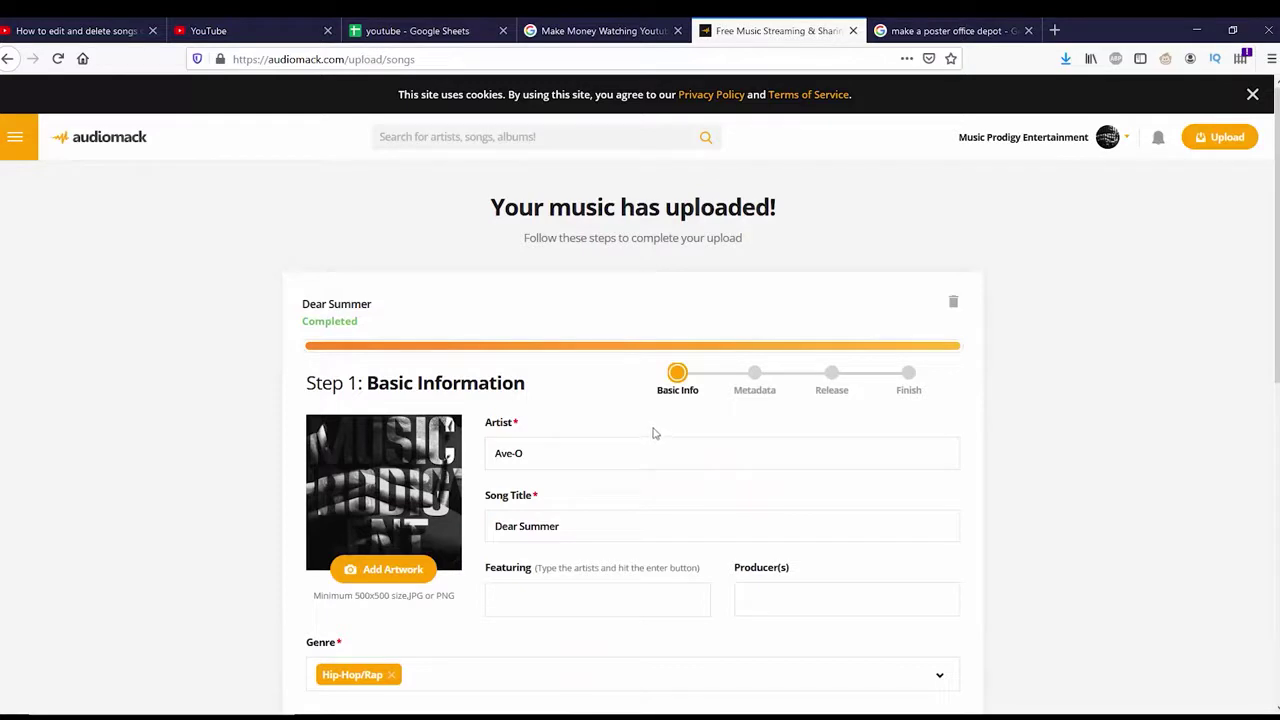
scroll(657, 431, down, 3)
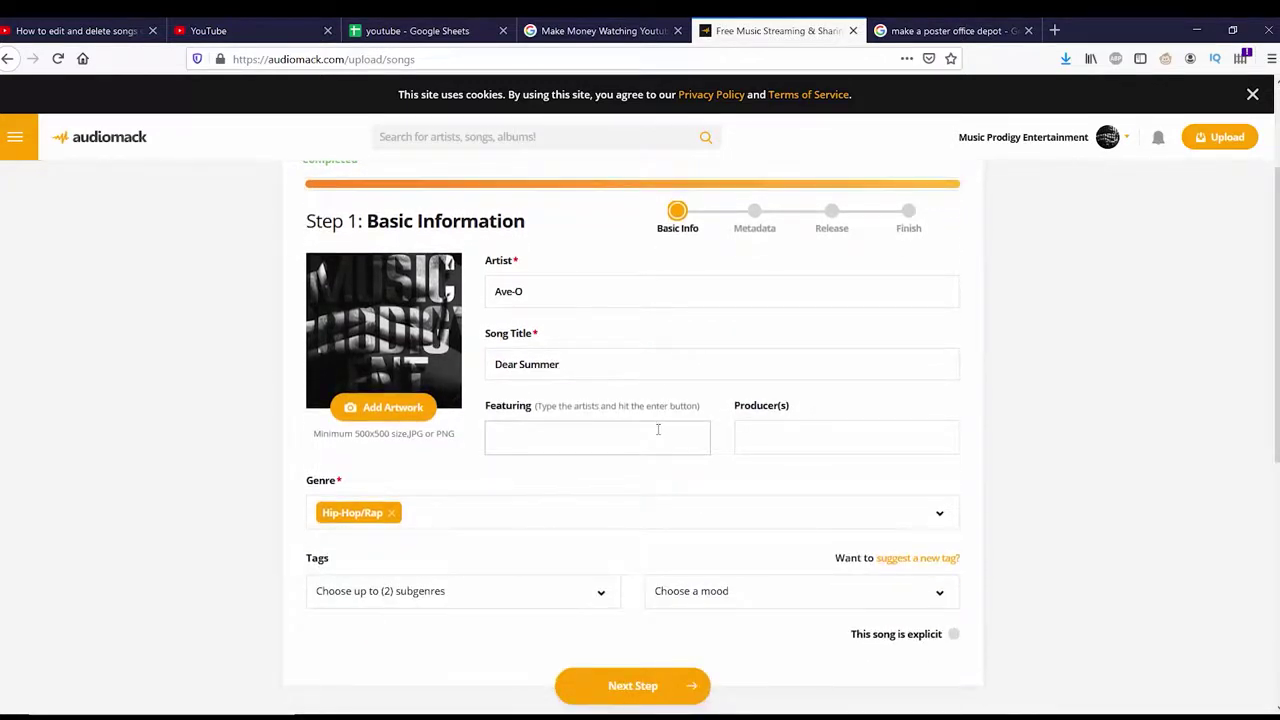
scroll(657, 431, up, 2)
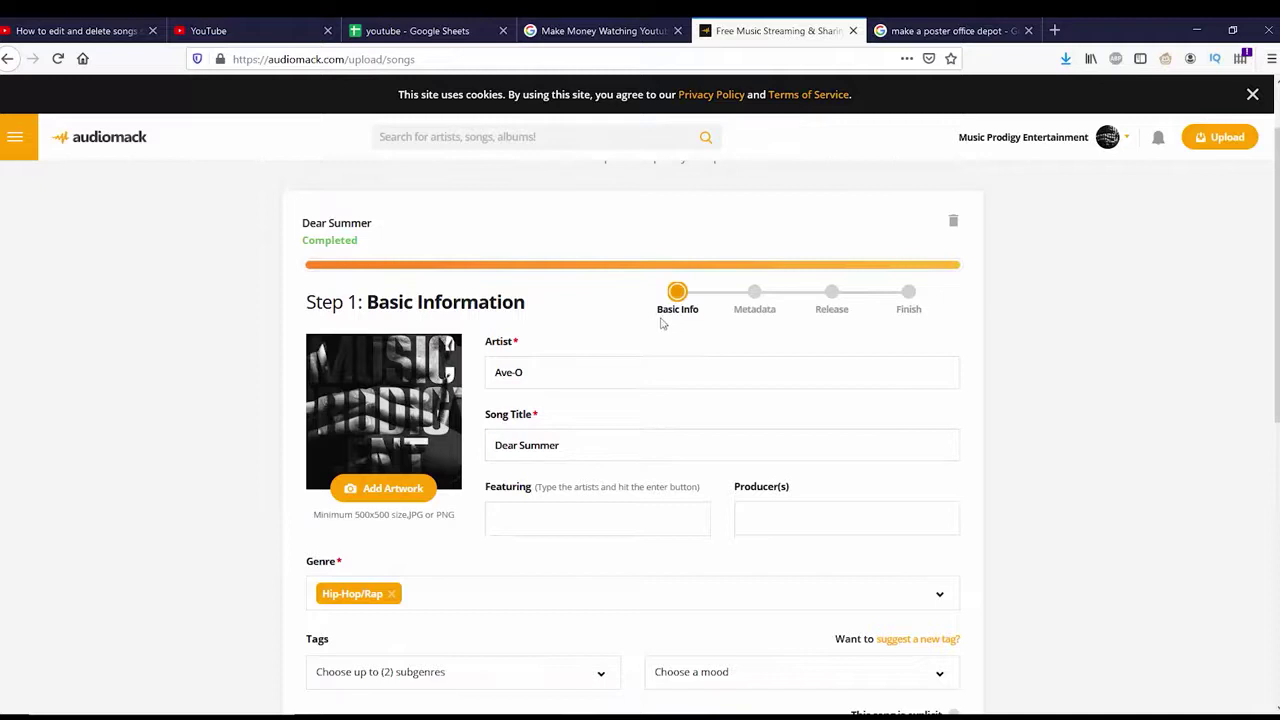
click(954, 223)
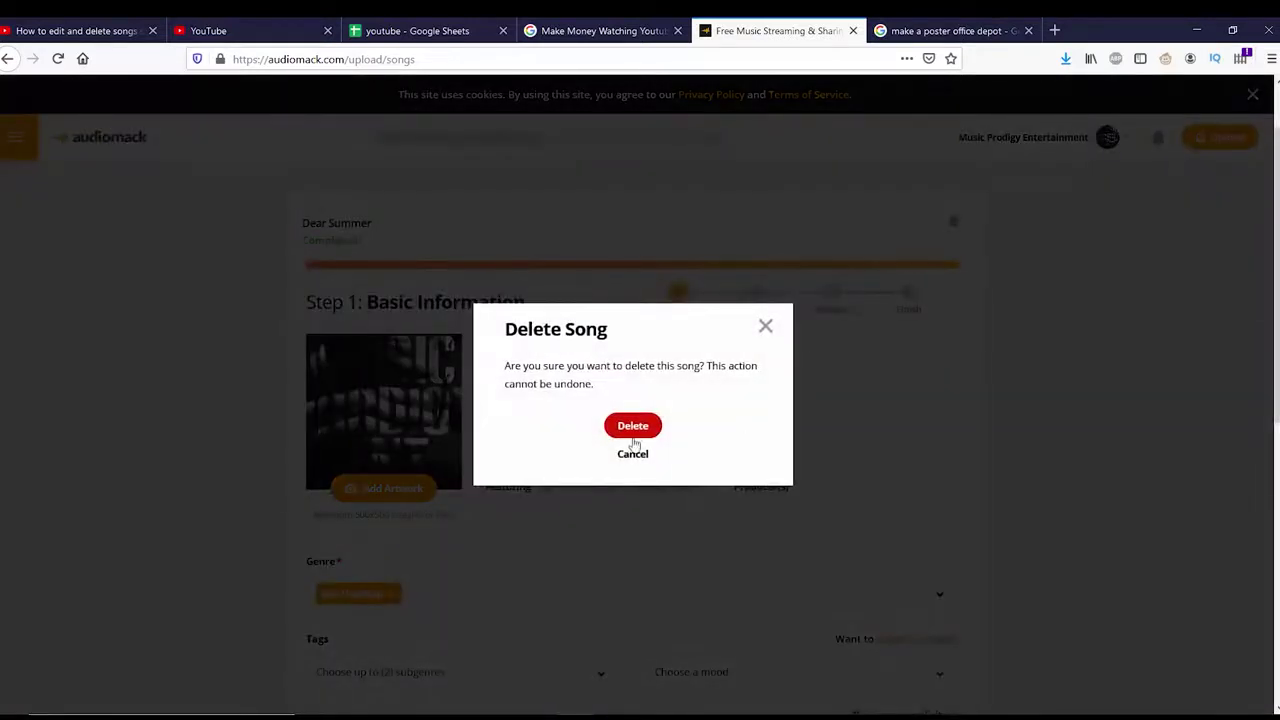
click(765, 330)
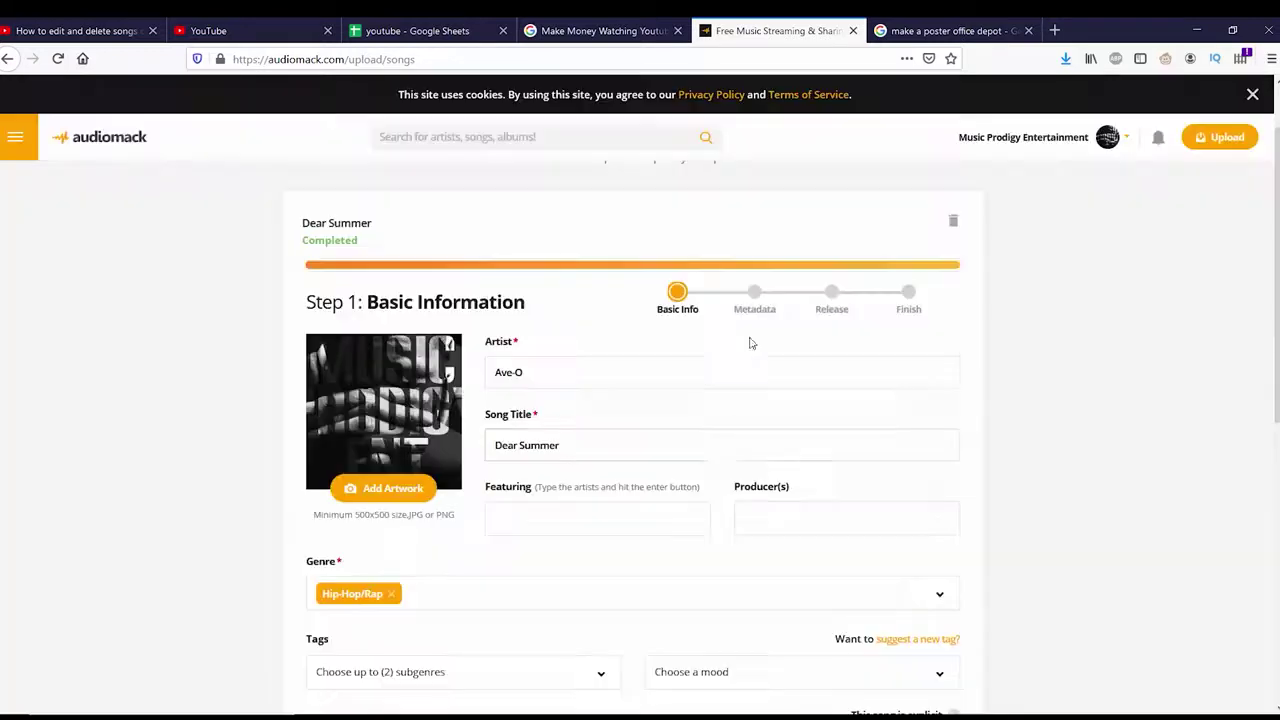
scroll(700, 455, down, 5)
scroll(646, 441, down, 1)
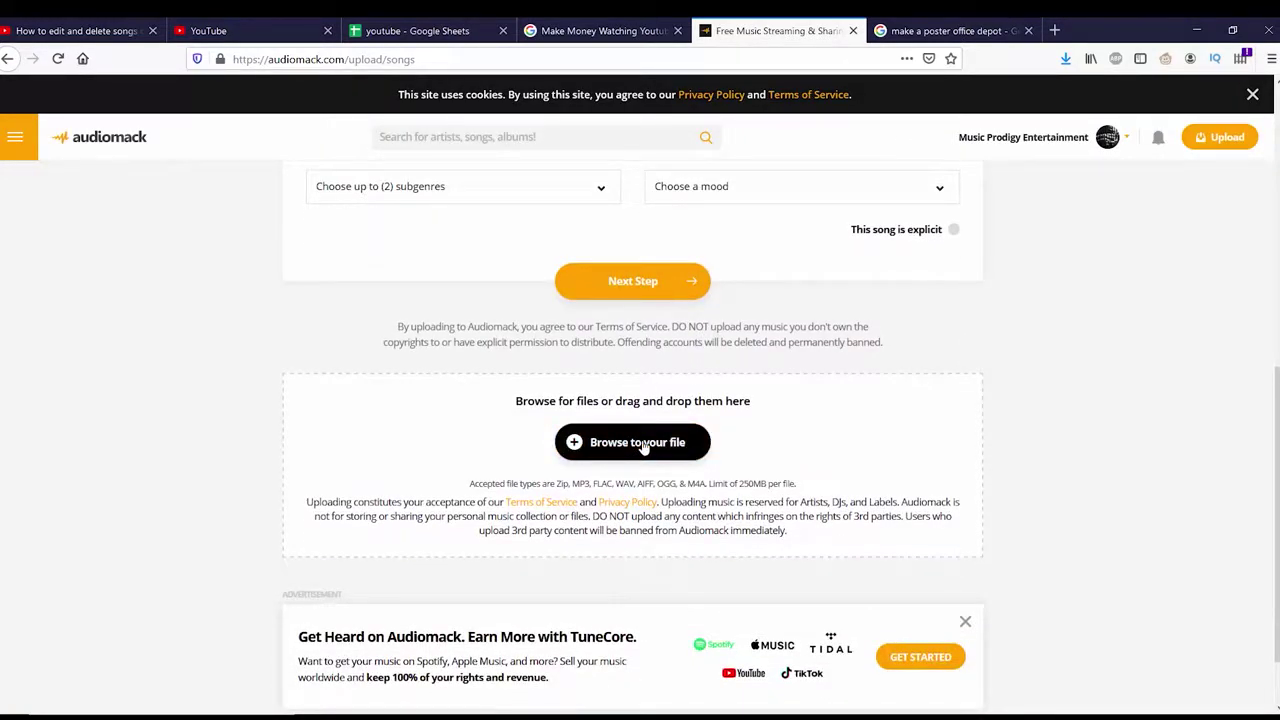
- Upload five more tracks, from Ave-O - For You through the second Abstrack file
click(637, 443)
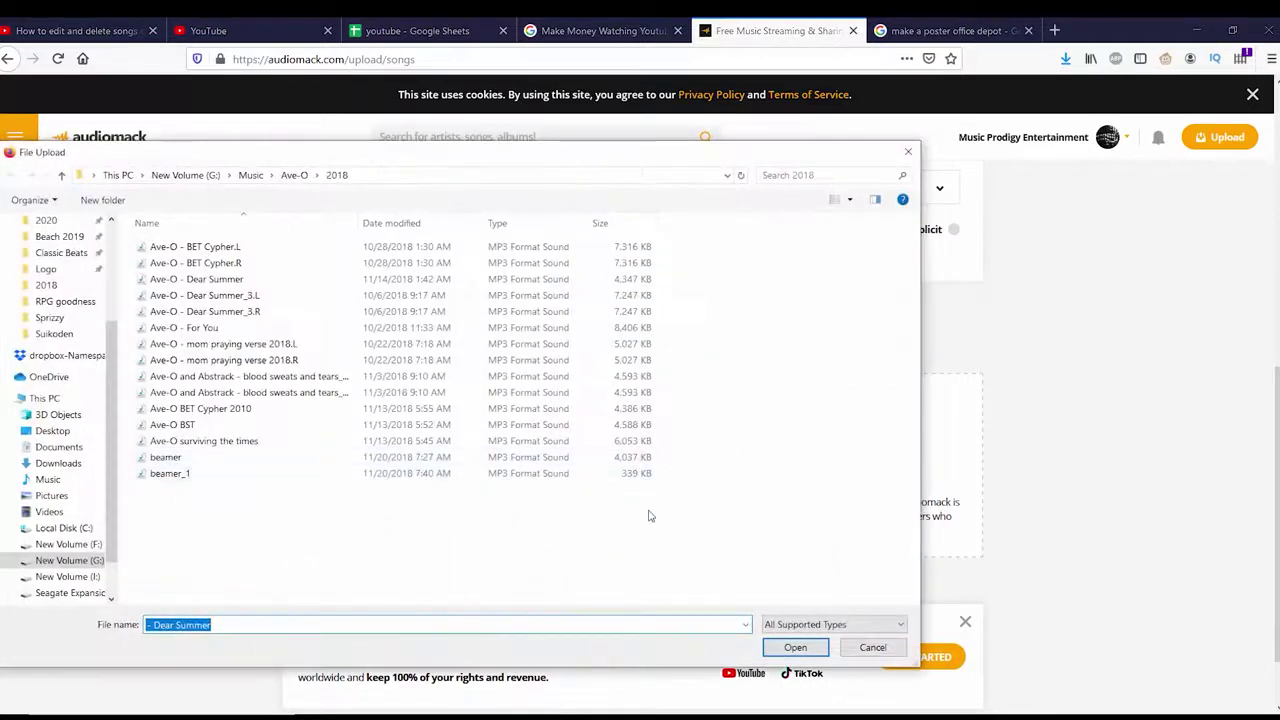
click(186, 328)
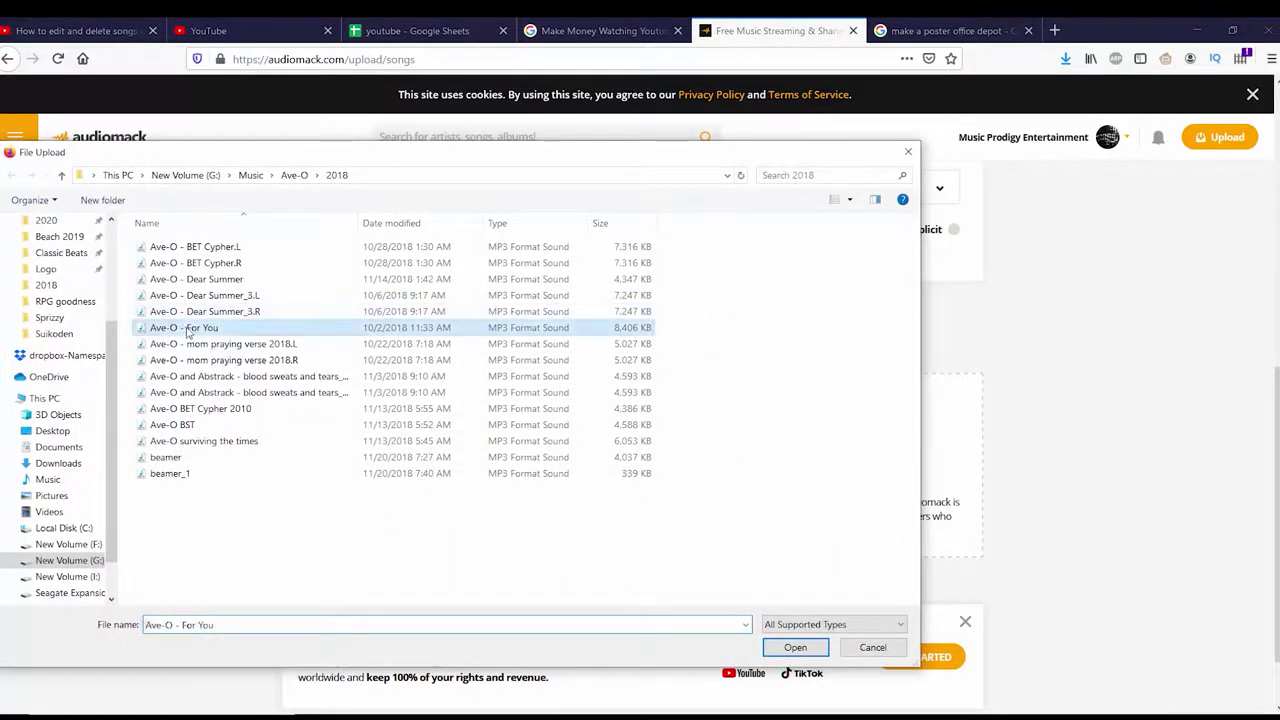
shift+click(183, 395)
click(801, 649)
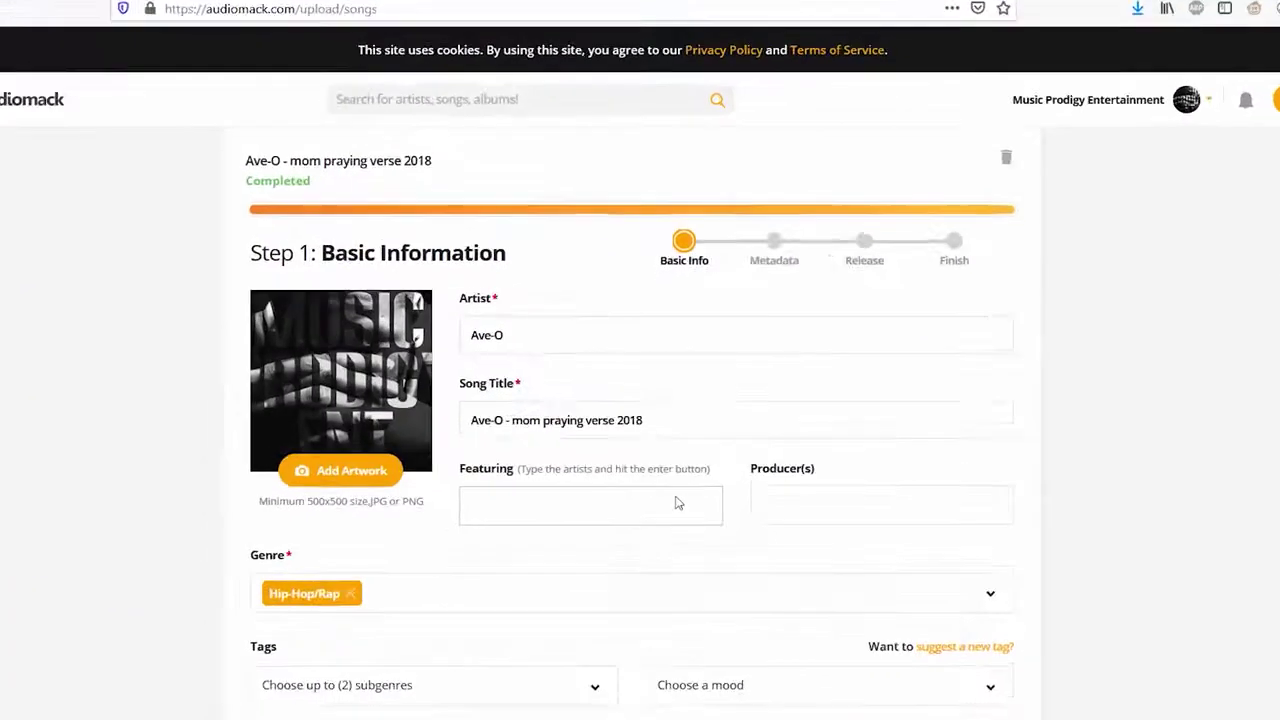
- Advance the Ave-O - For You upload to its Step 2 metadata form
scroll(686, 528, down, 10)
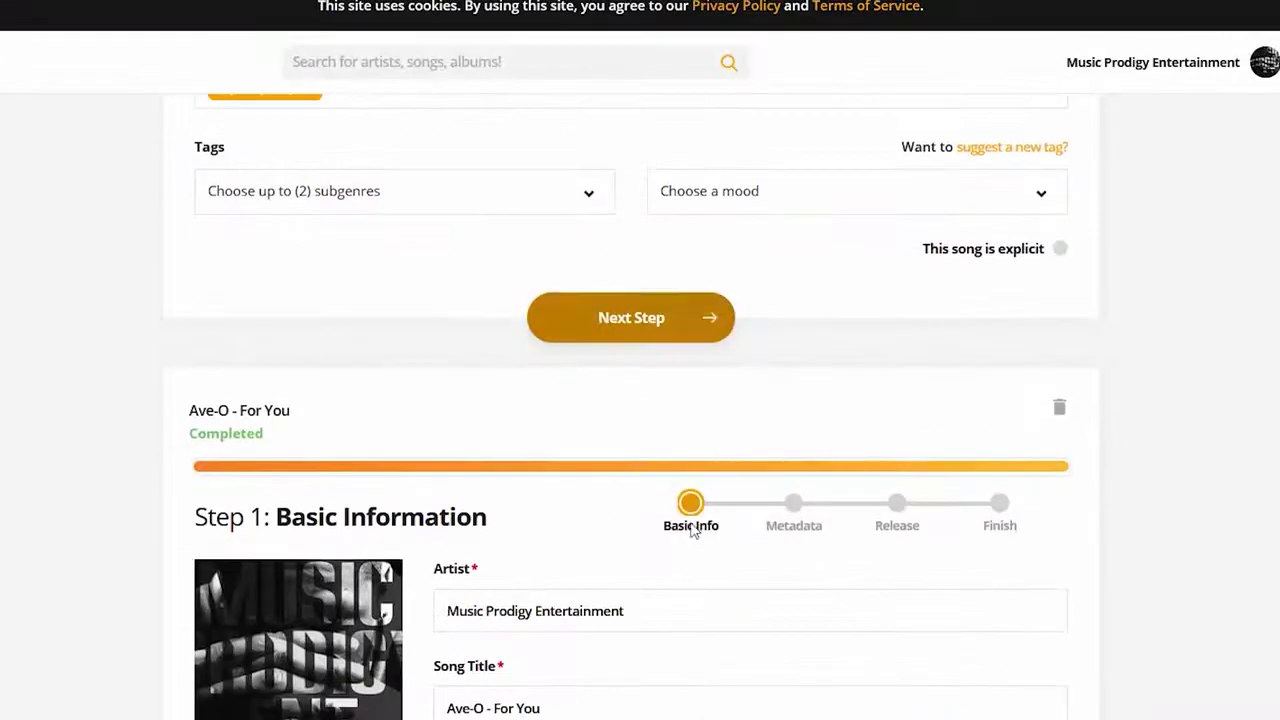
scroll(785, 570, down, 4)
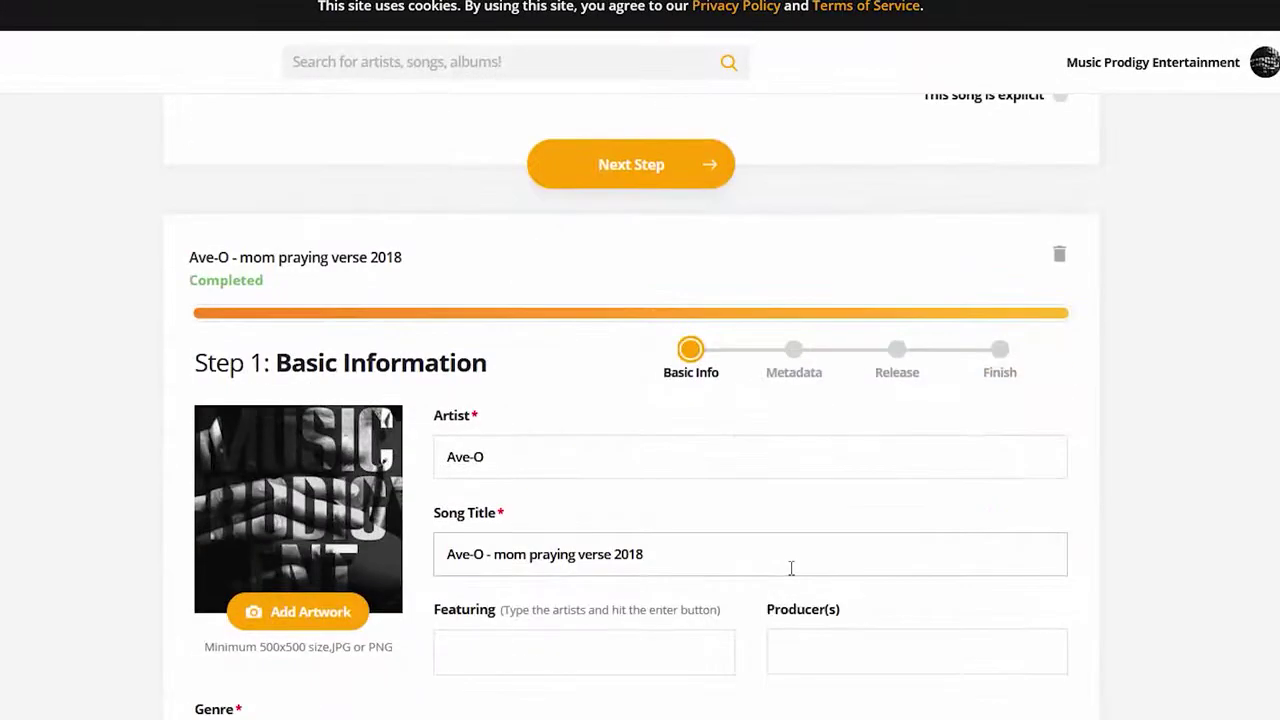
scroll(791, 568, up, 3)
click(630, 488)
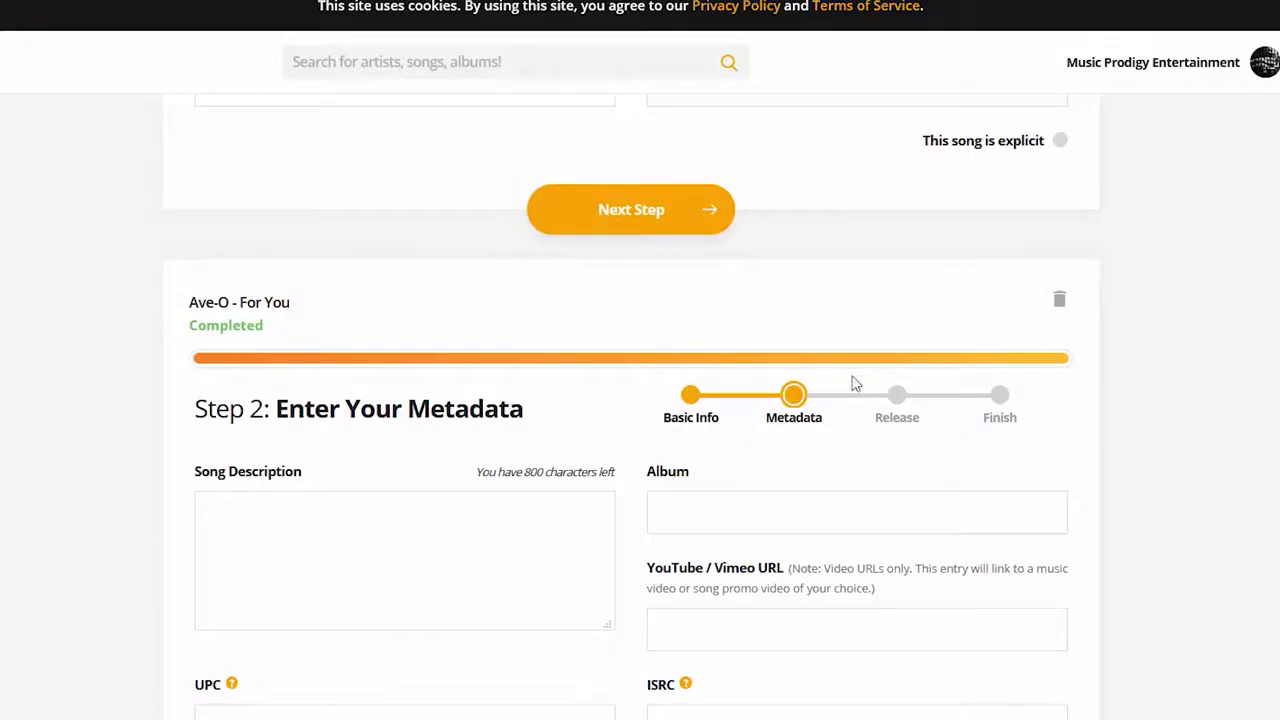
scroll(860, 380, down, 1)
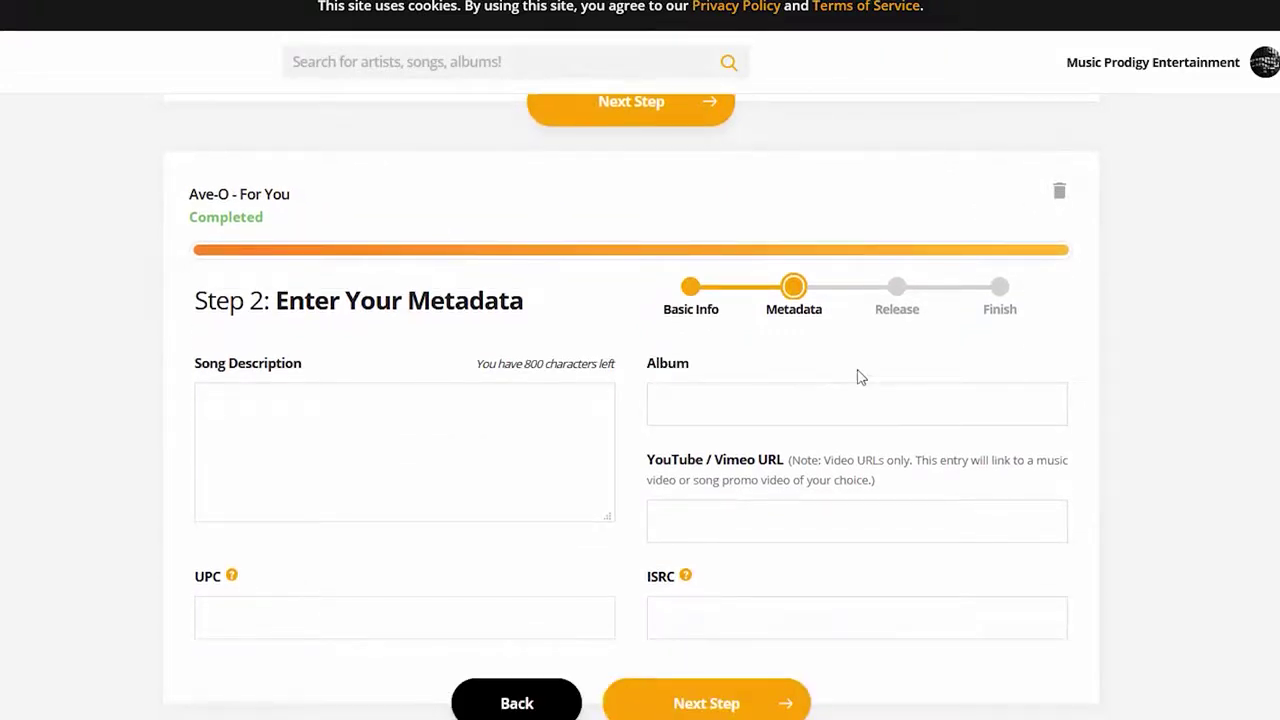
scroll(860, 378, down, 3)
scroll(883, 391, up, 4)
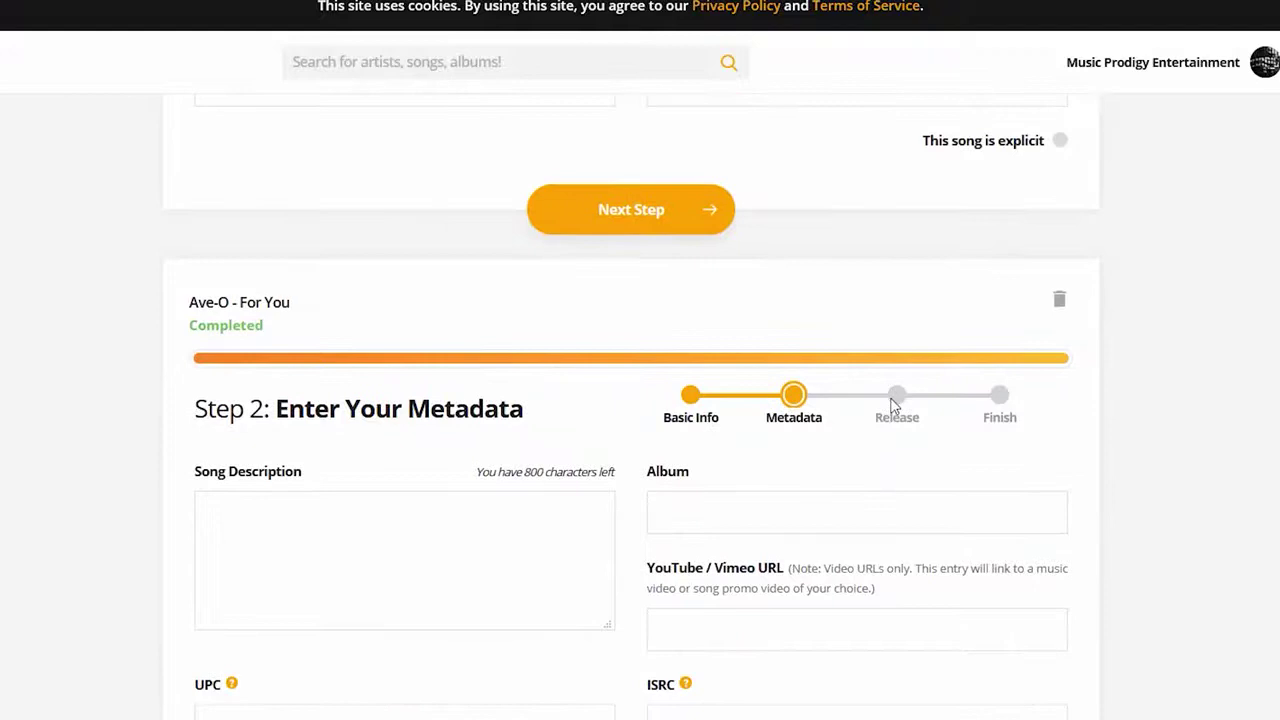
scroll(890, 405, down, 4)
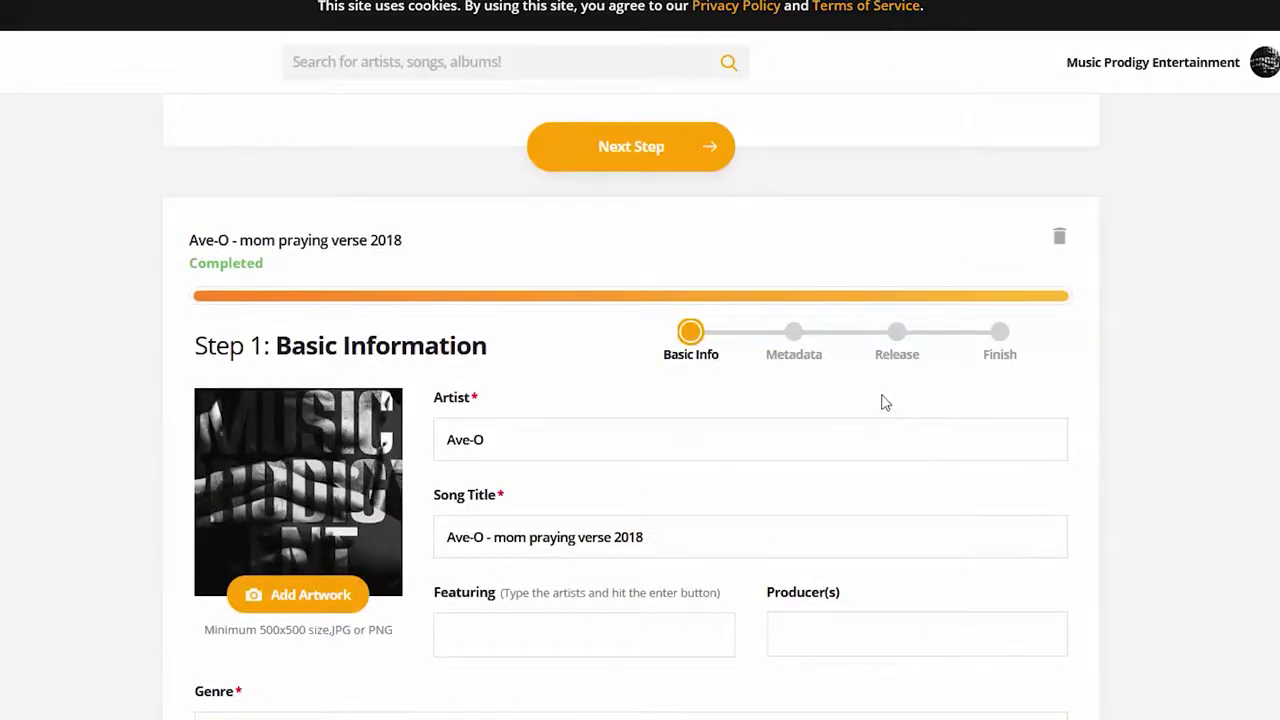
- Delete the five leftover uploads, starting with mom praying verse 2018, keeping only Dear Summer
click(1059, 236)
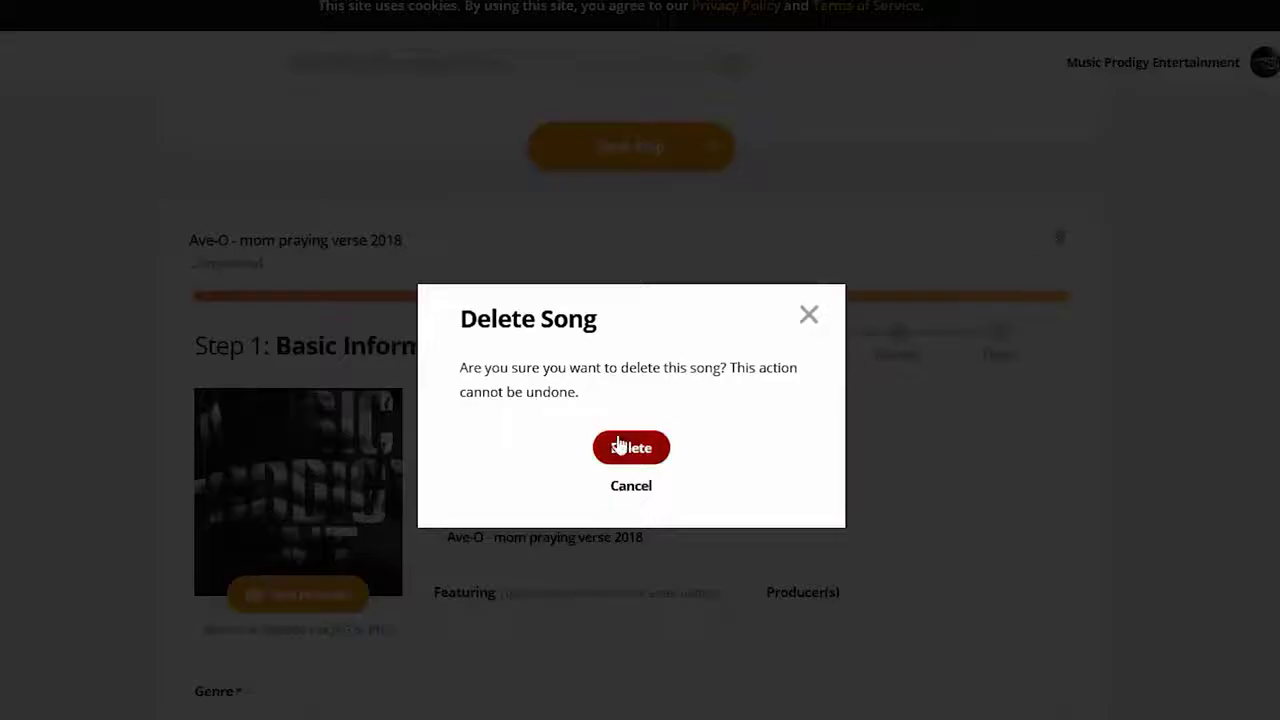
click(612, 446)
click(1059, 236)
click(631, 446)
click(1059, 236)
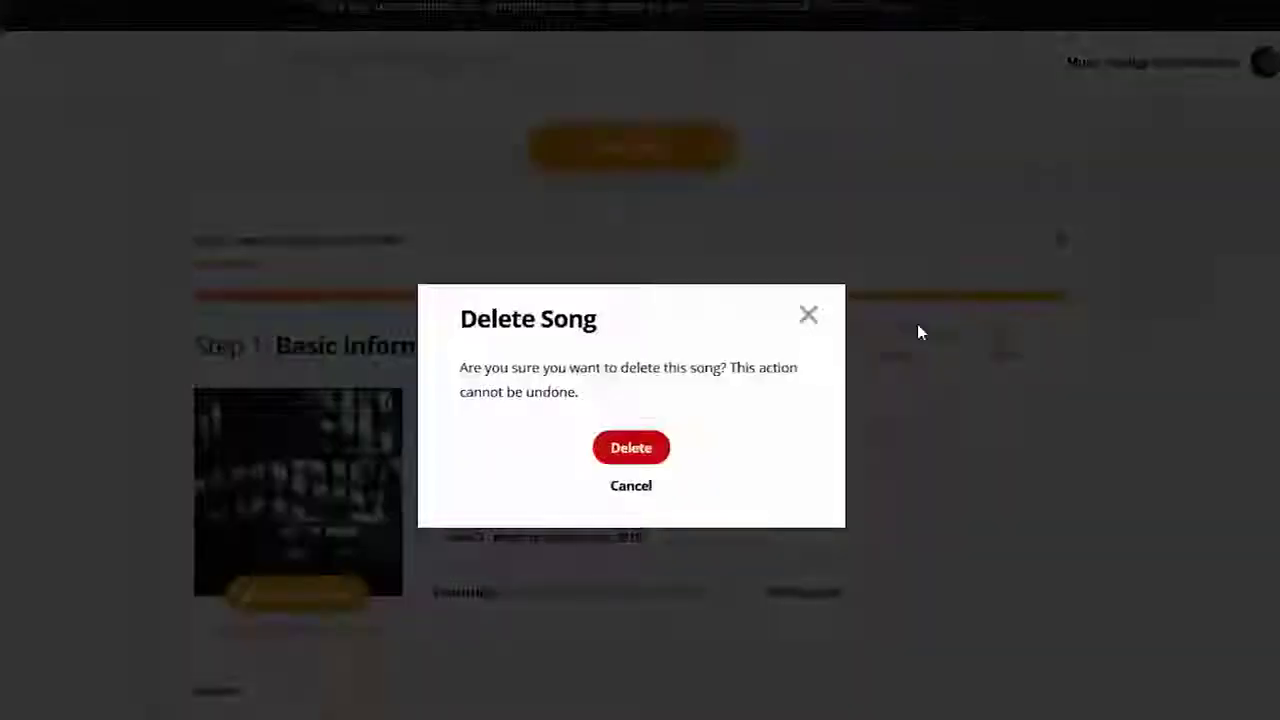
click(633, 447)
click(1059, 236)
click(637, 446)
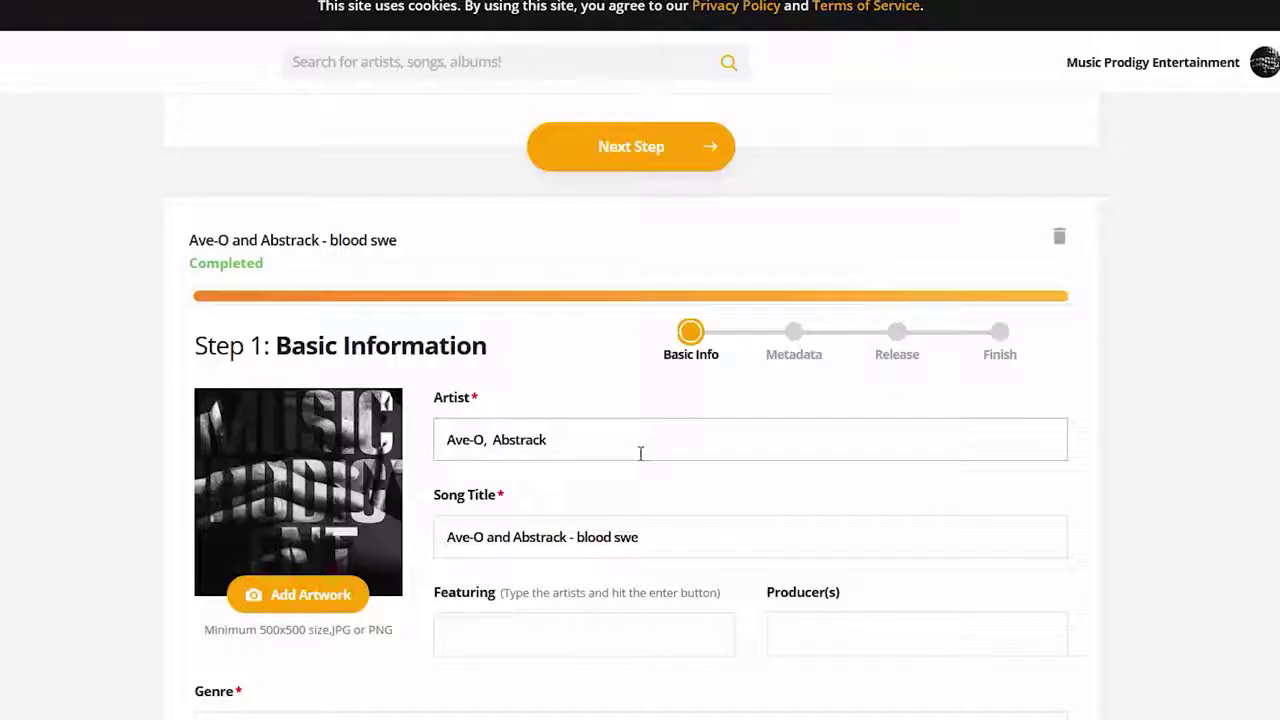
click(1059, 236)
click(650, 450)
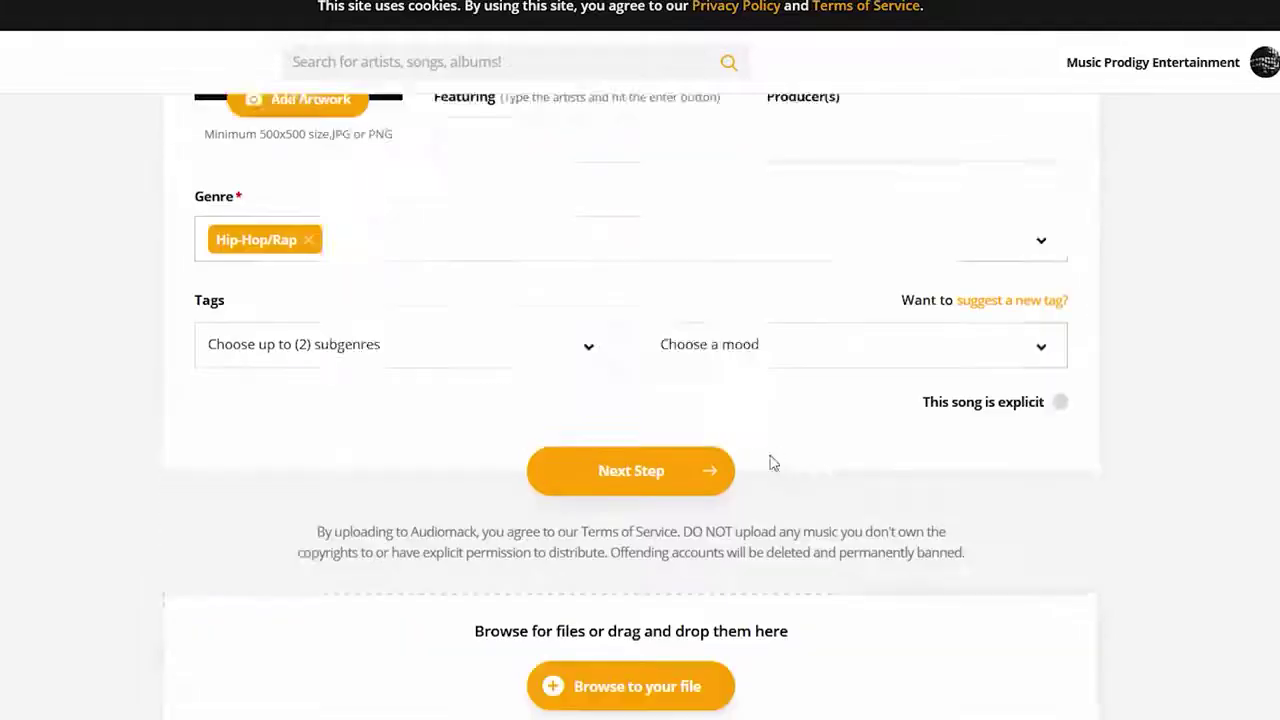
scroll(763, 466, down, 1)
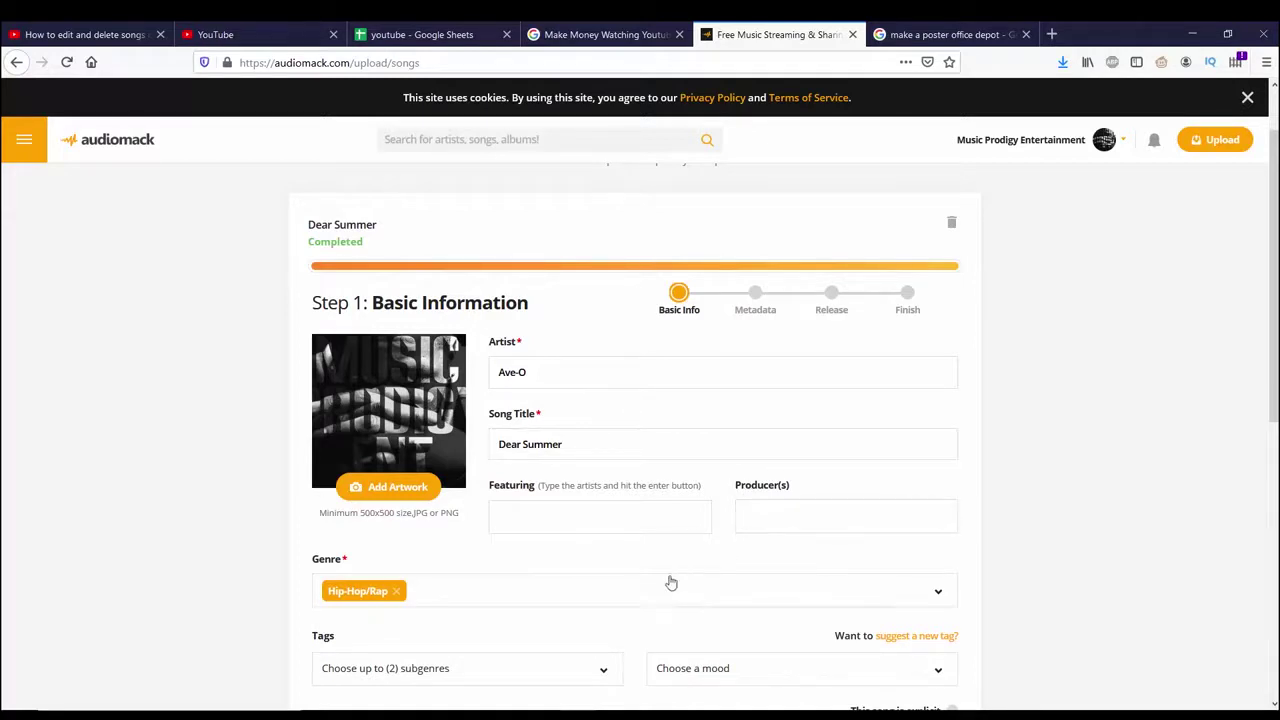
- Tag Dear Summer with the Chill mood and continue to Step 2
click(741, 670)
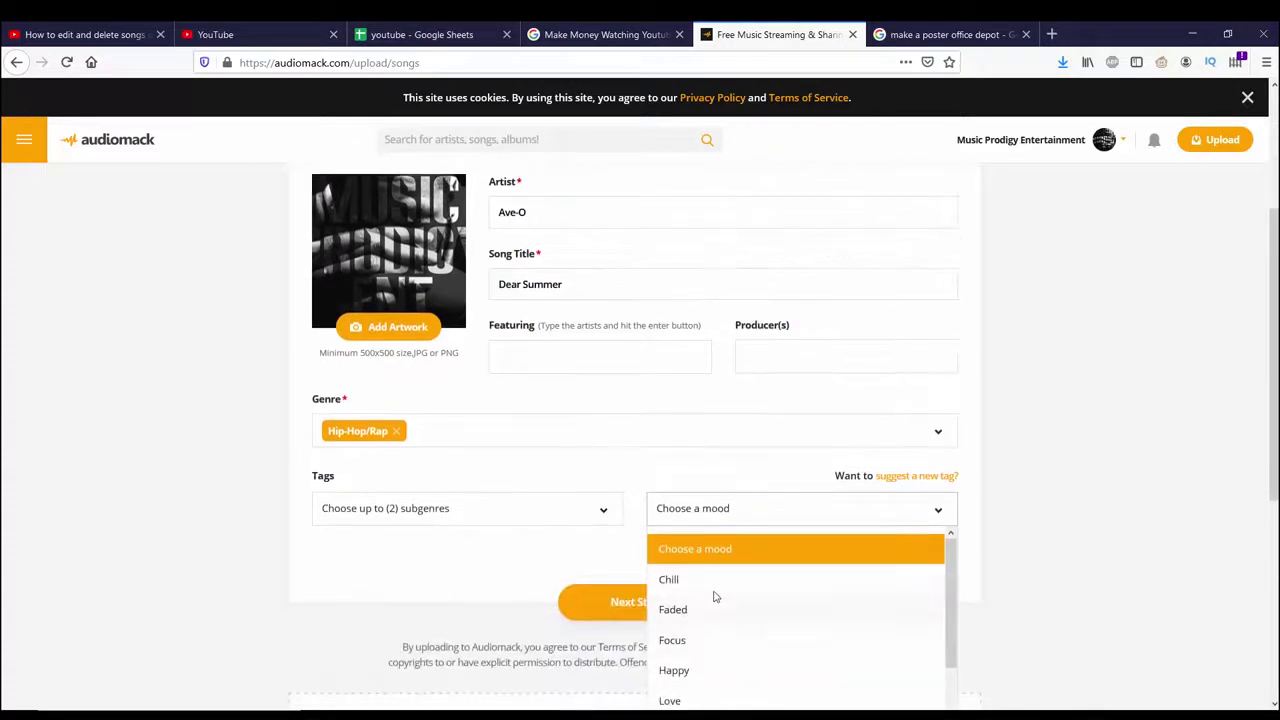
click(713, 582)
scroll(477, 517, up, 3)
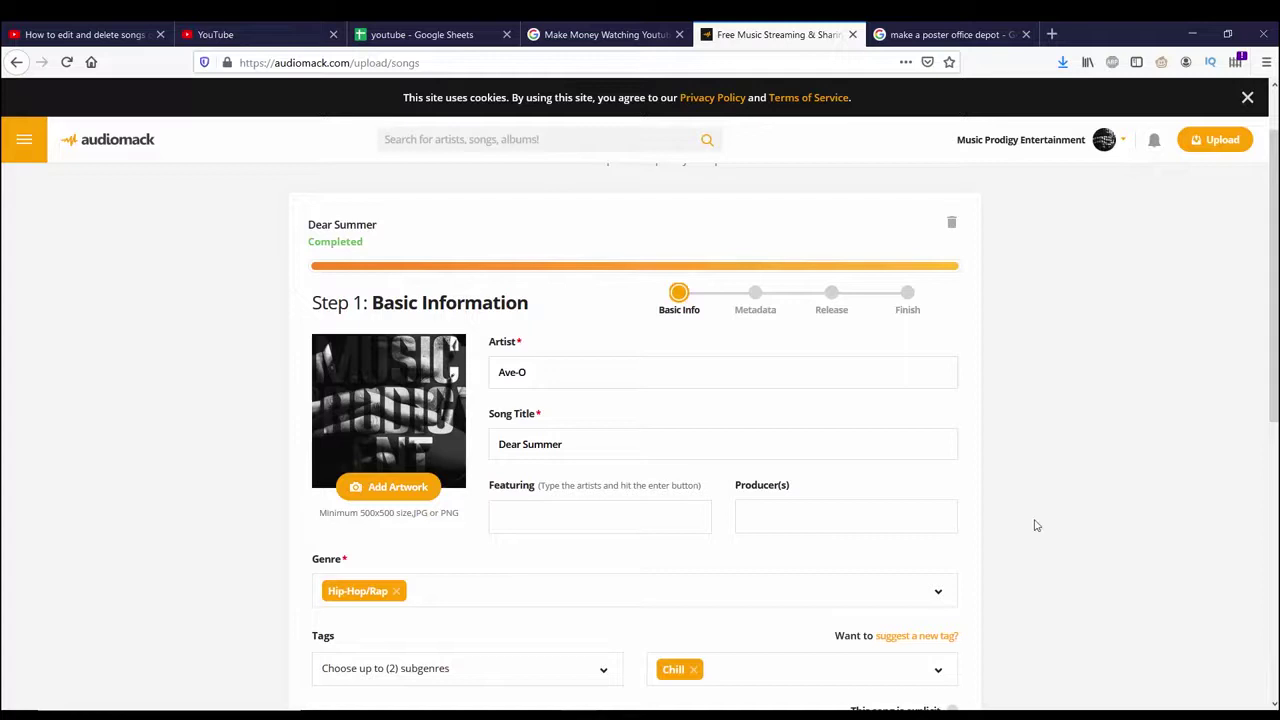
scroll(1029, 523, down, 3)
click(622, 532)
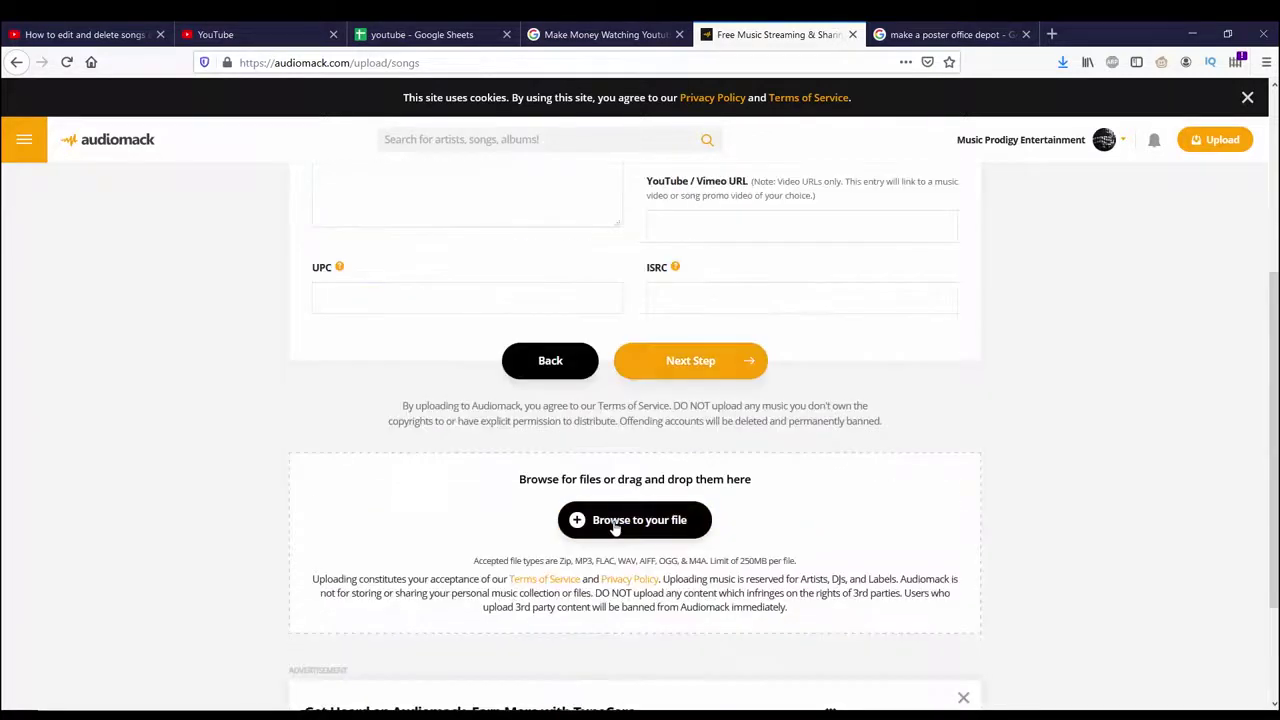
- Set the album to 2nd Comng Remastered and continue to the release step
scroll(614, 530, up, 3)
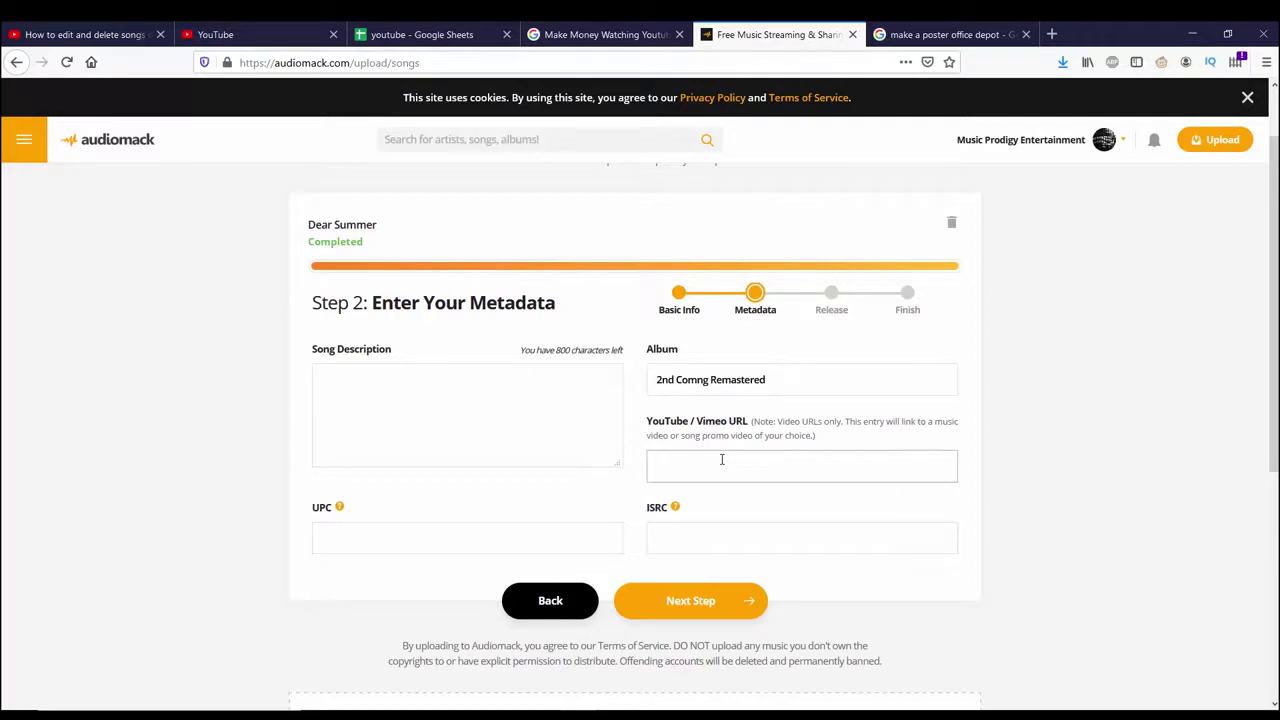
click(701, 605)
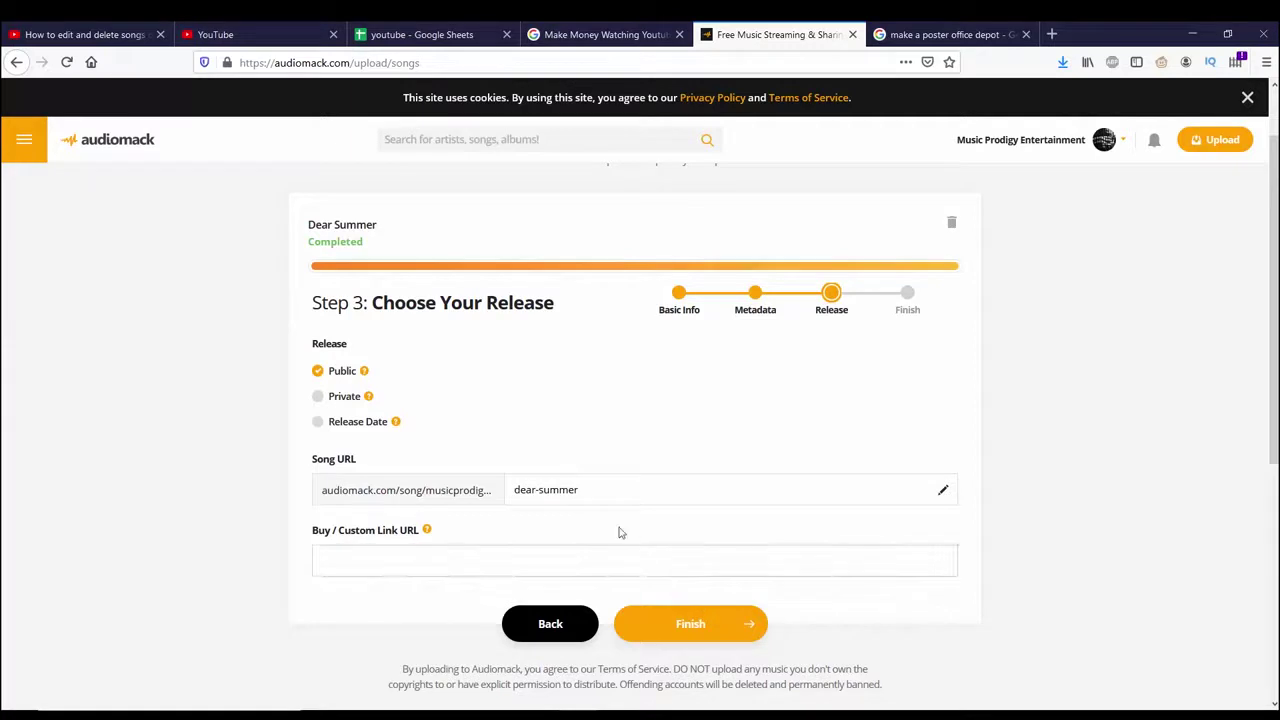
- Release Dear Summer as Public at the dear-summer URL slug and finish the upload
drag(608, 490, 443, 489)
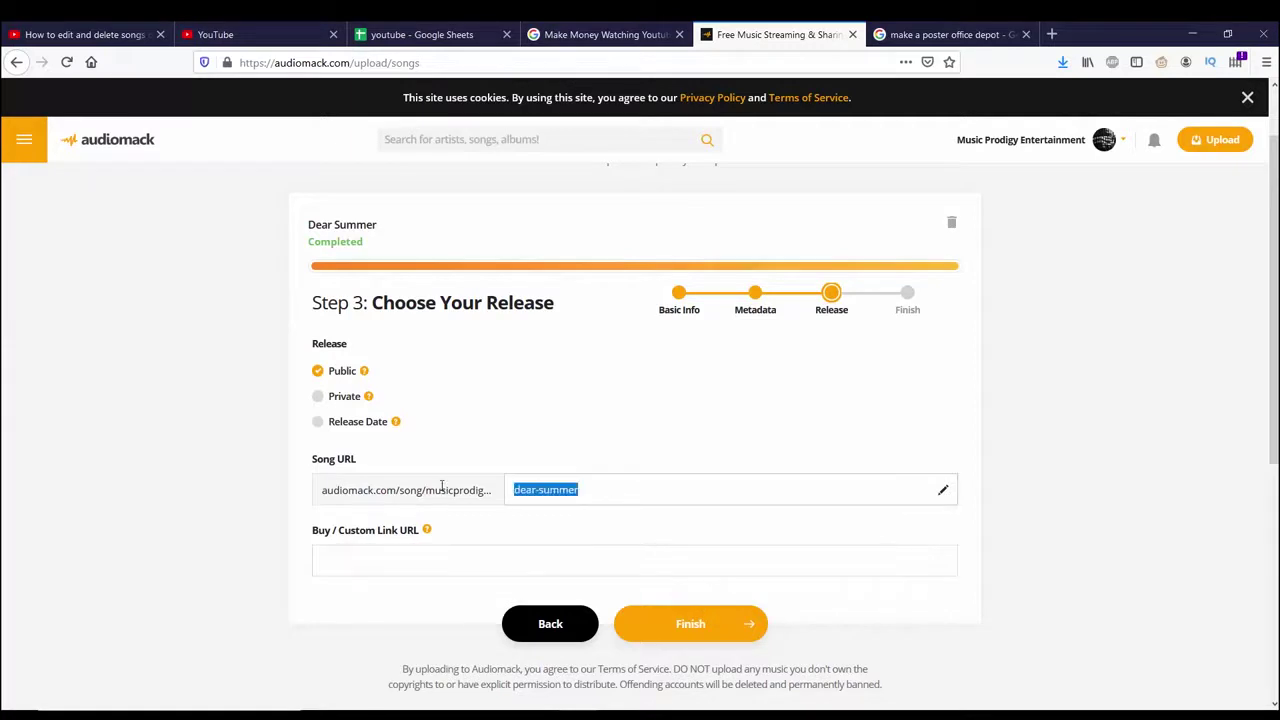
click(563, 503)
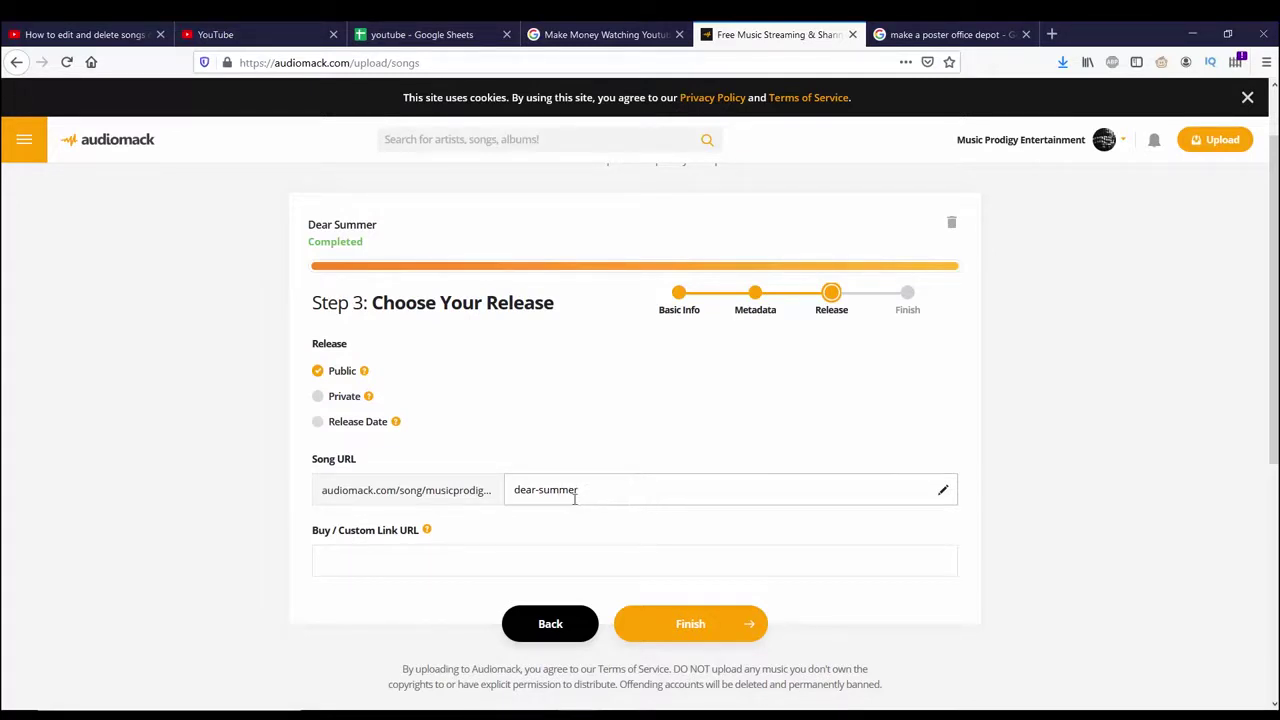
click(554, 549)
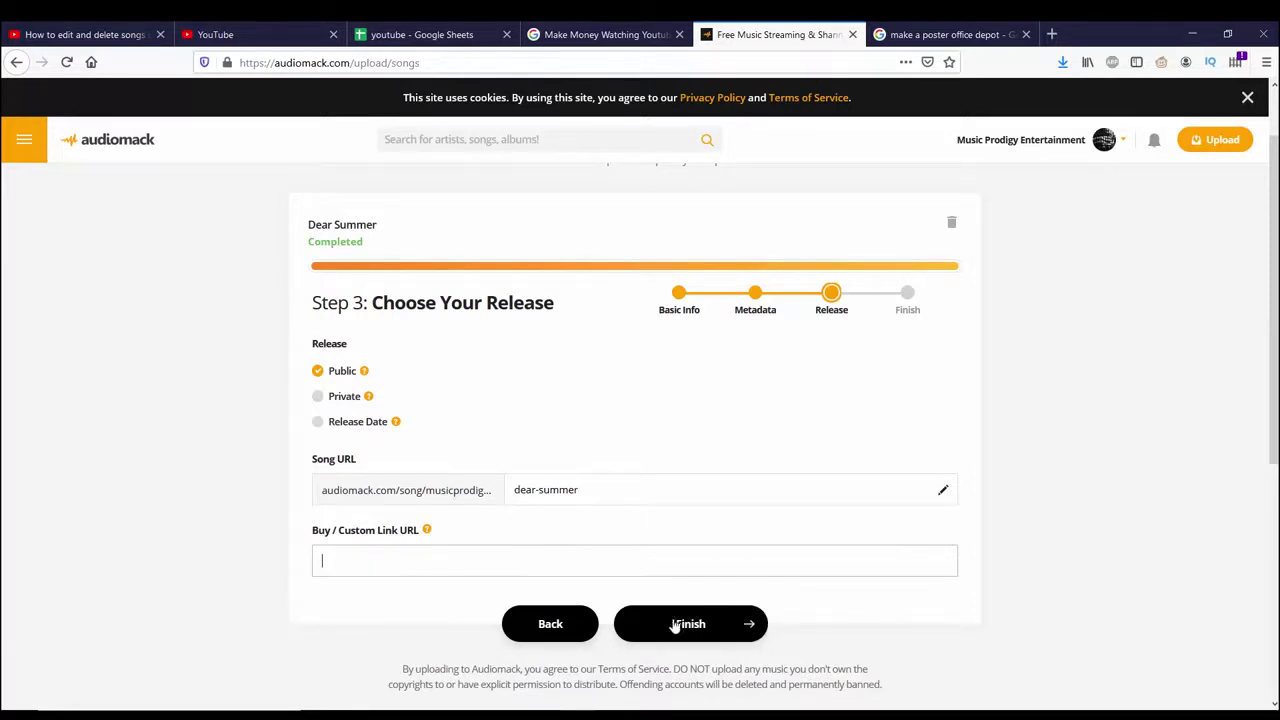
click(706, 626)
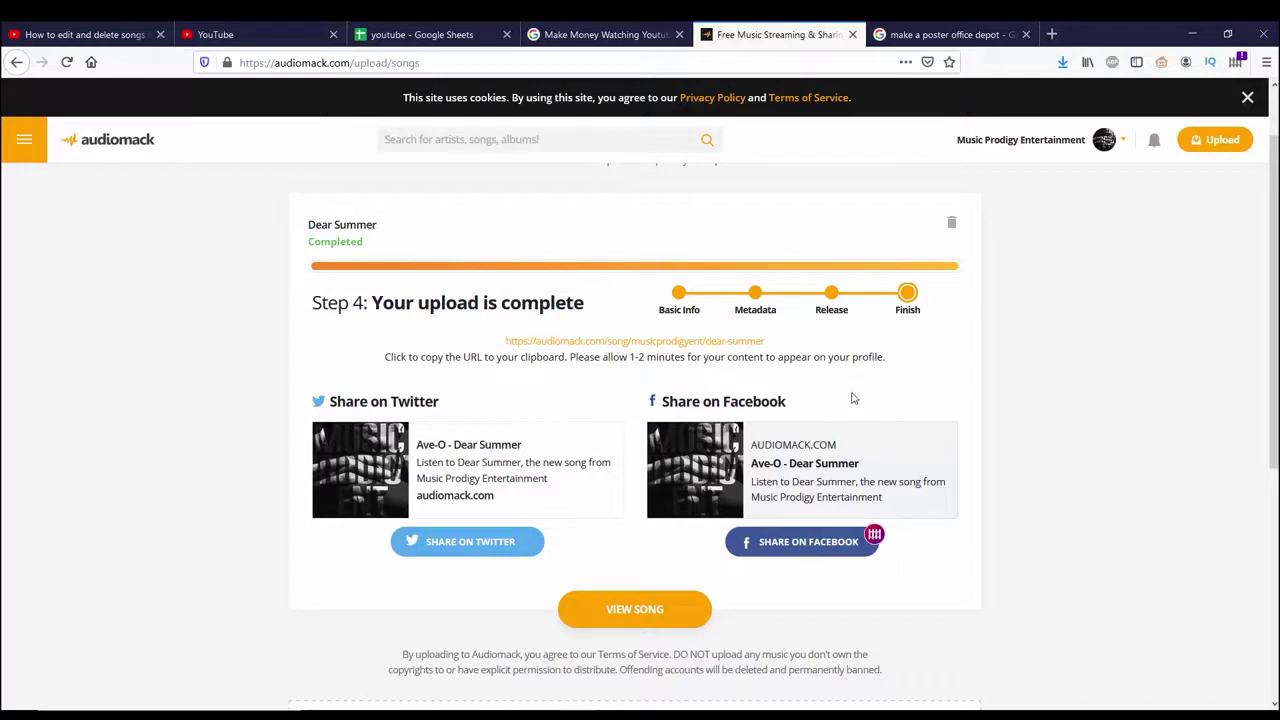
- Open the published Dear Summer song page from the upload-complete screen
click(649, 614)
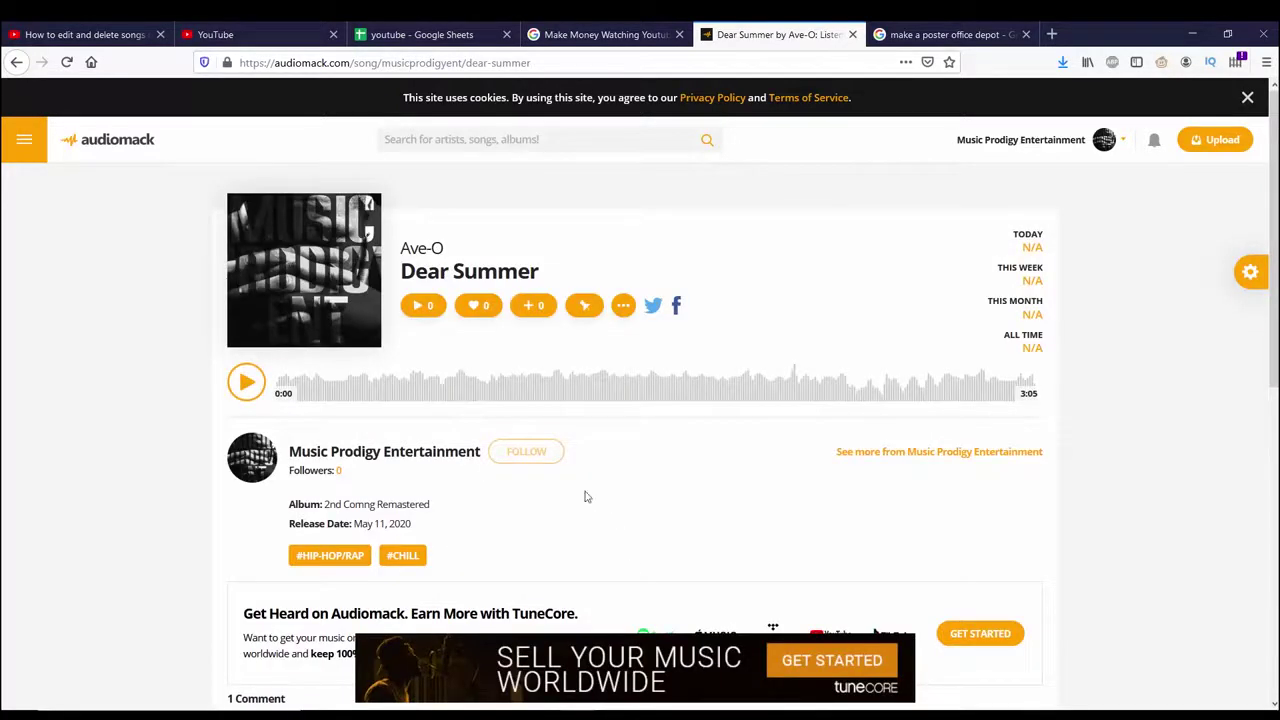
- Play Dear Summer briefly, pause it, review the song page, then open the account menu
click(246, 382)
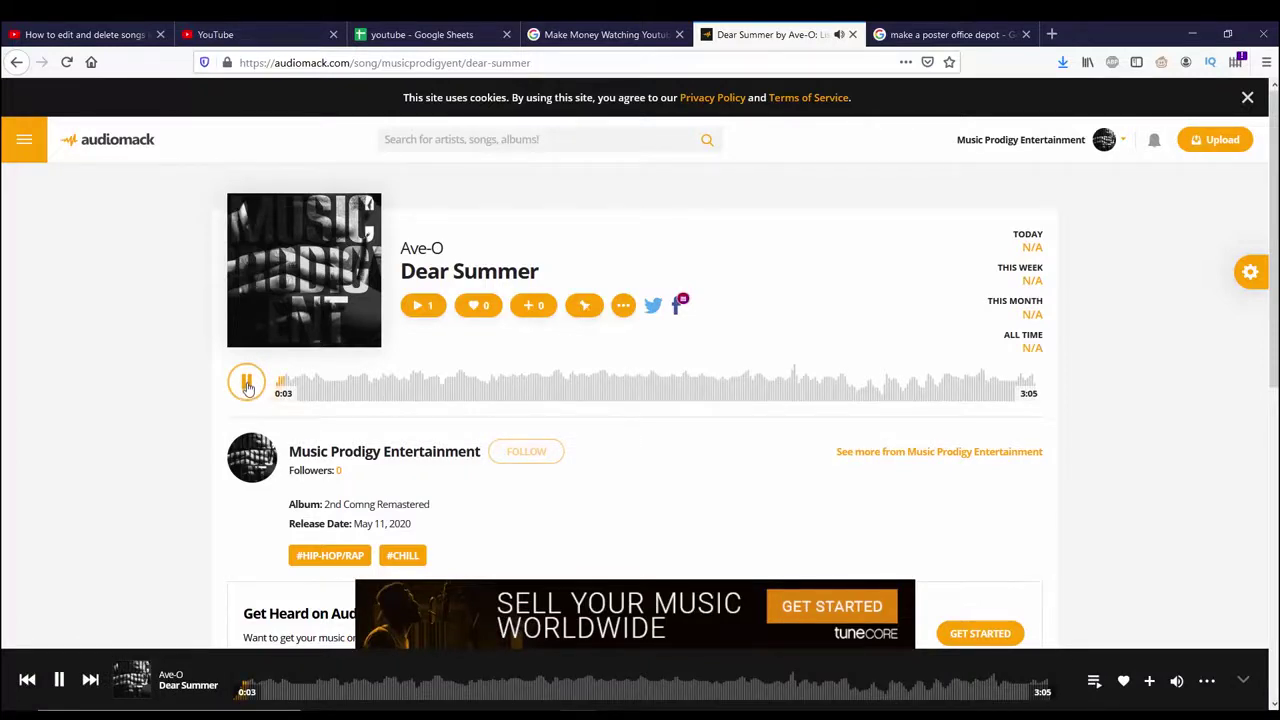
click(247, 386)
scroll(768, 441, down, 4)
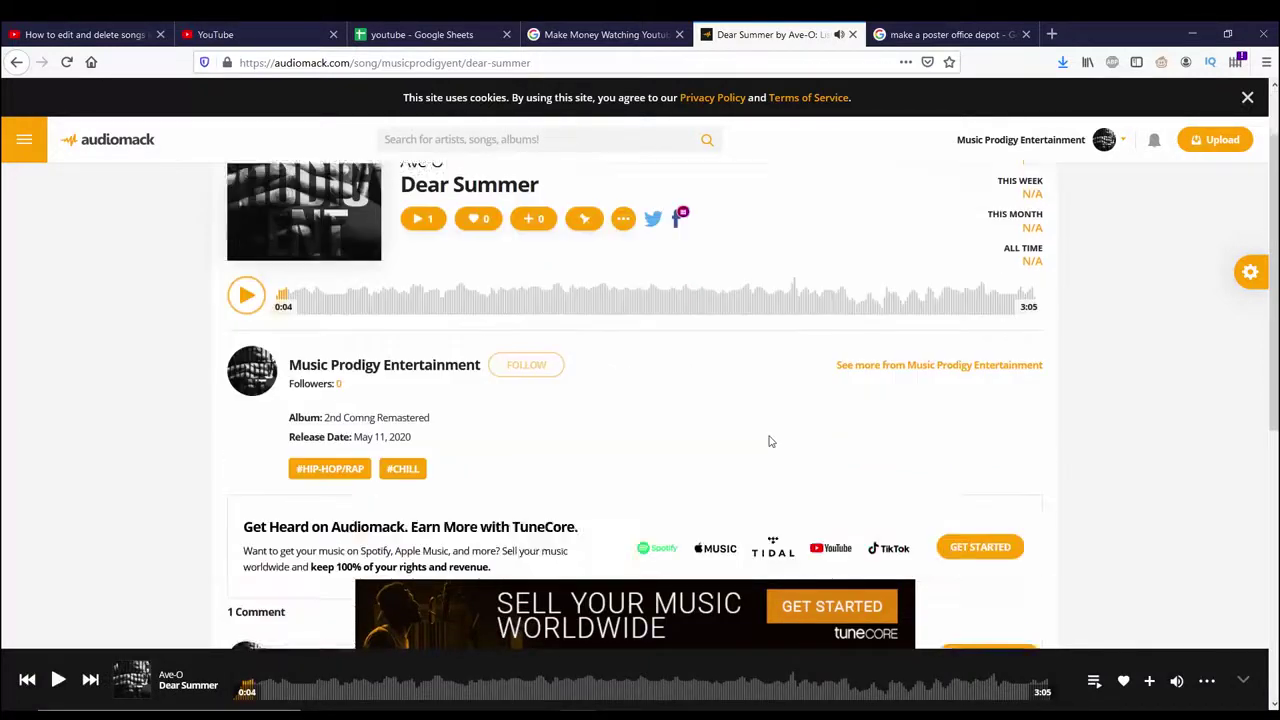
scroll(770, 441, up, 2)
scroll(770, 441, up, 1)
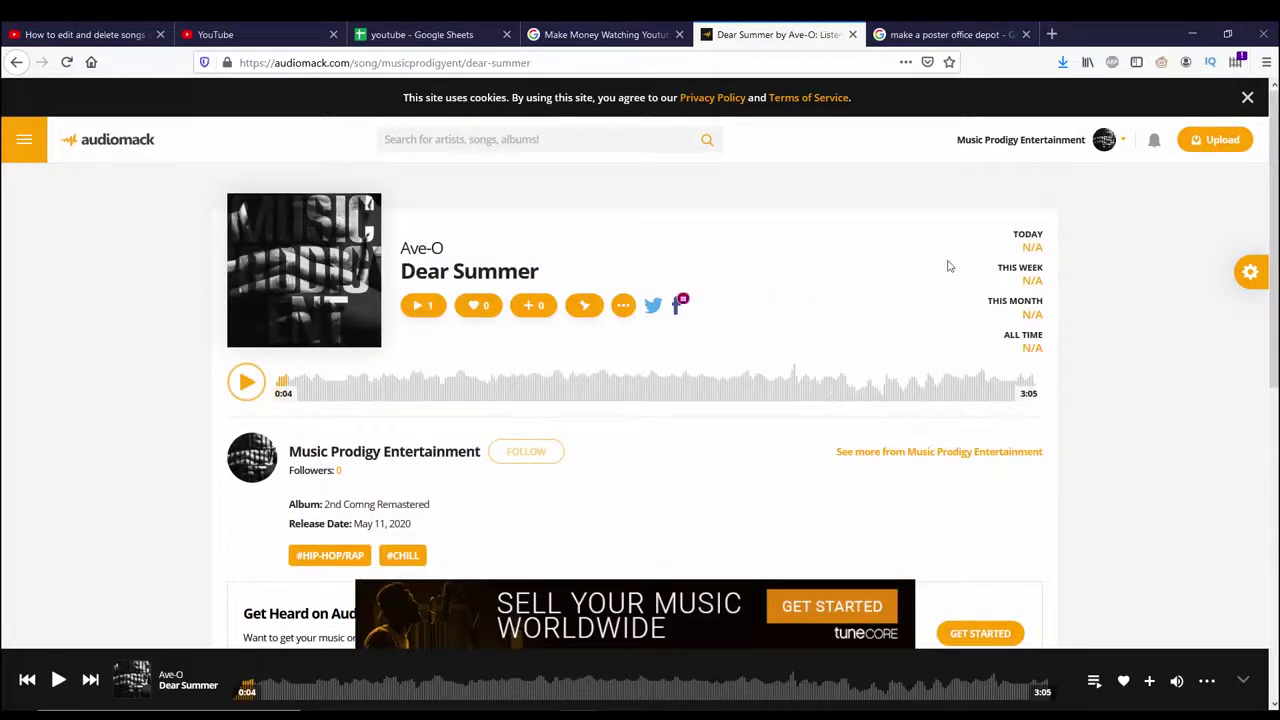
click(1105, 142)
- Open the Creator Dashboard and review its Account Snapshot showing 2 plays this week
mouse_move(1107, 150)
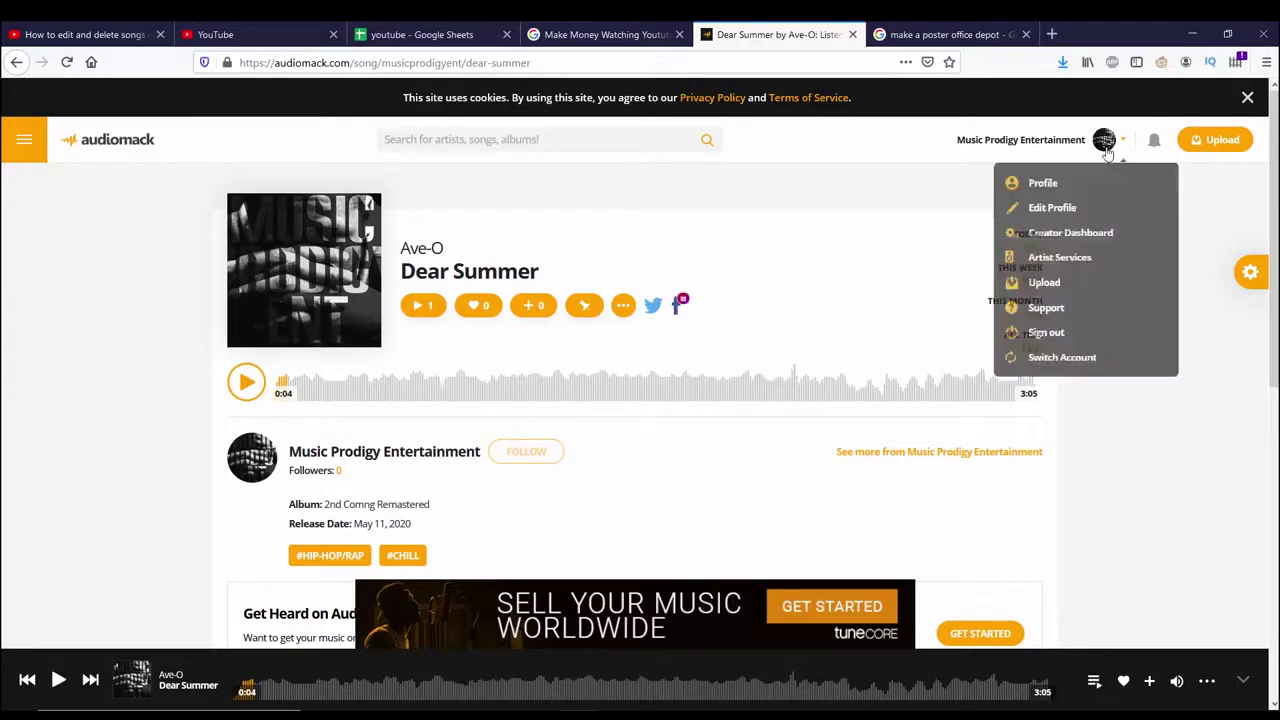
click(1056, 238)
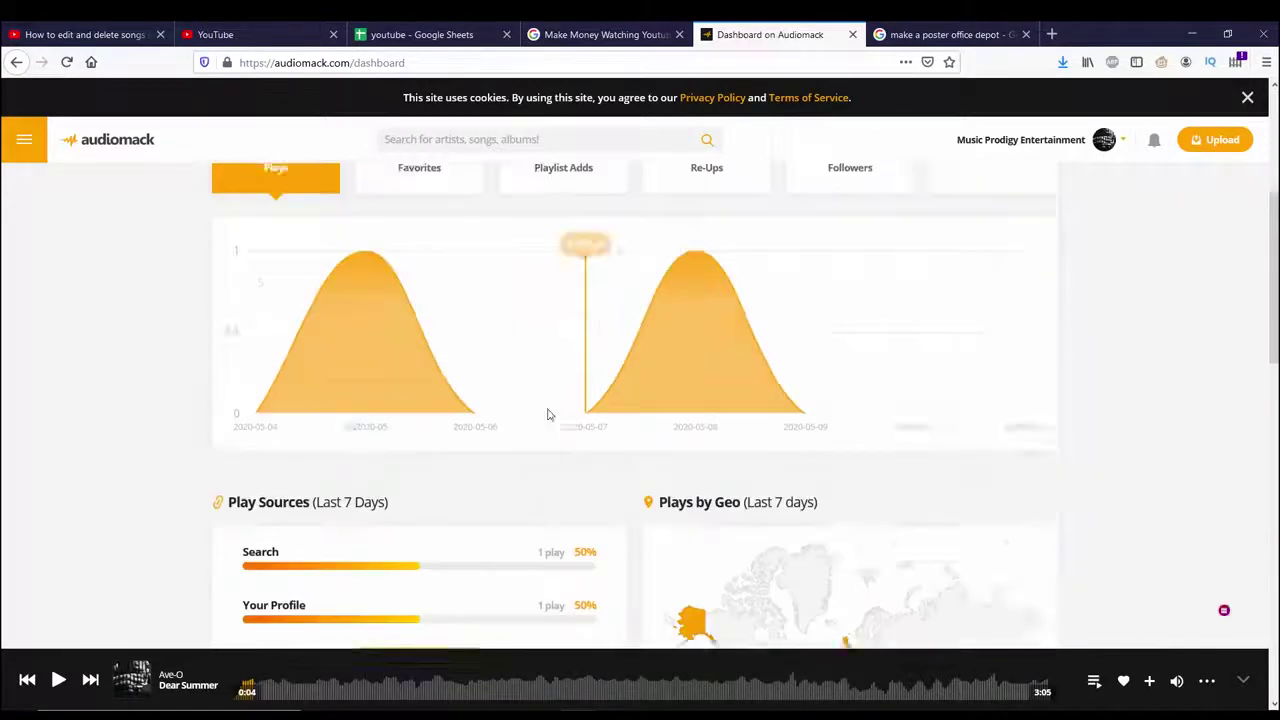
scroll(549, 414, down, 10)
scroll(553, 455, down, 1)
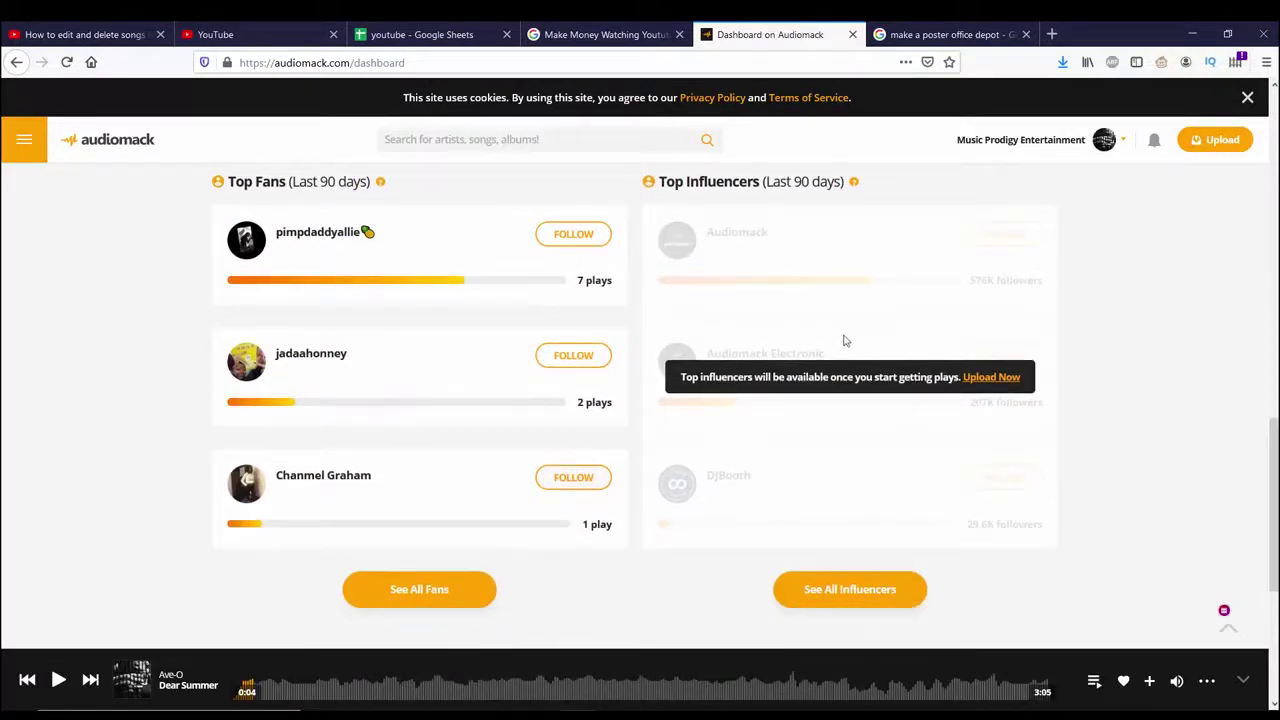
scroll(845, 340, up, 8)
scroll(864, 351, up, 2)
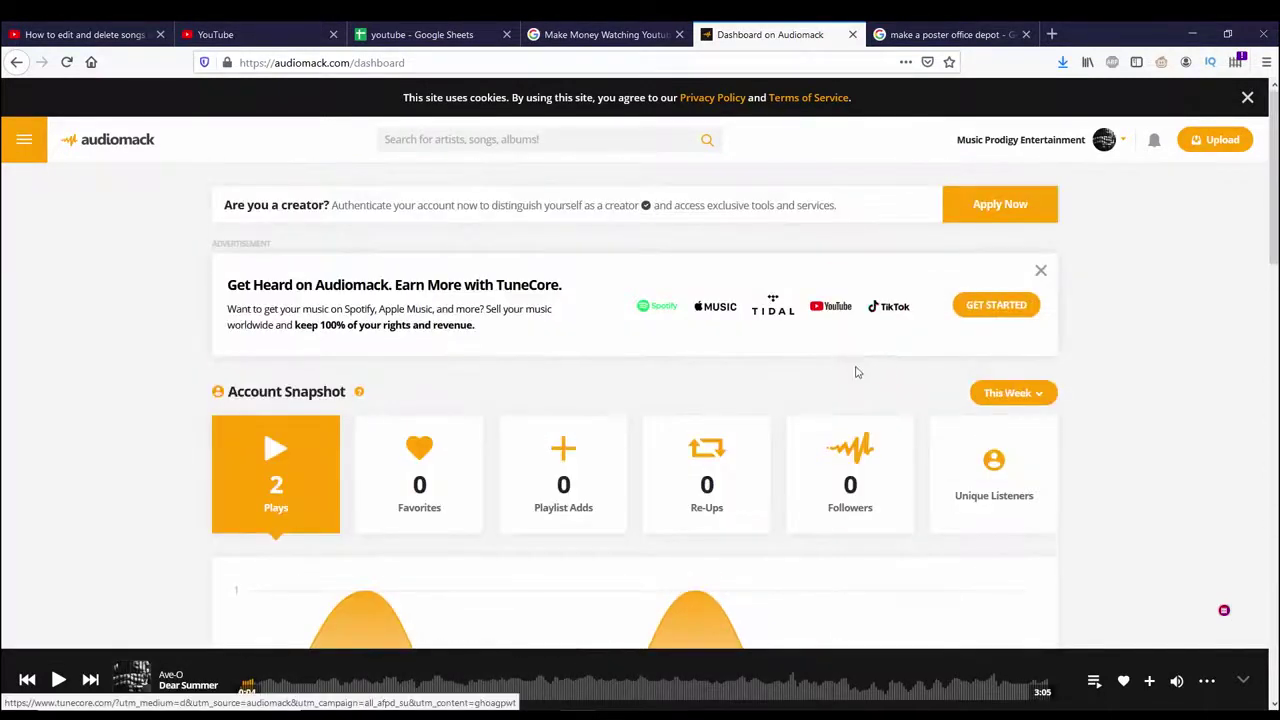